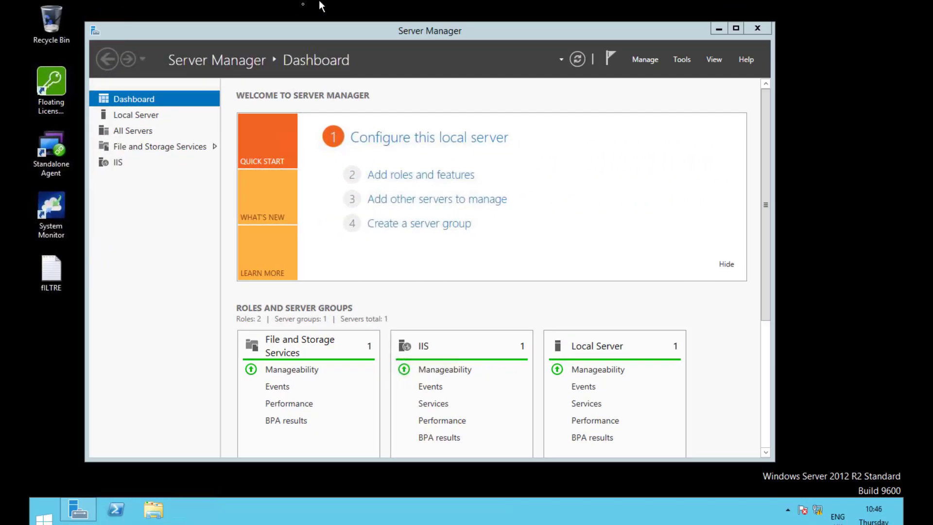
Step: Launch the Add Roles and Features wizard and keep role-based or feature-based installation
click(643, 60)
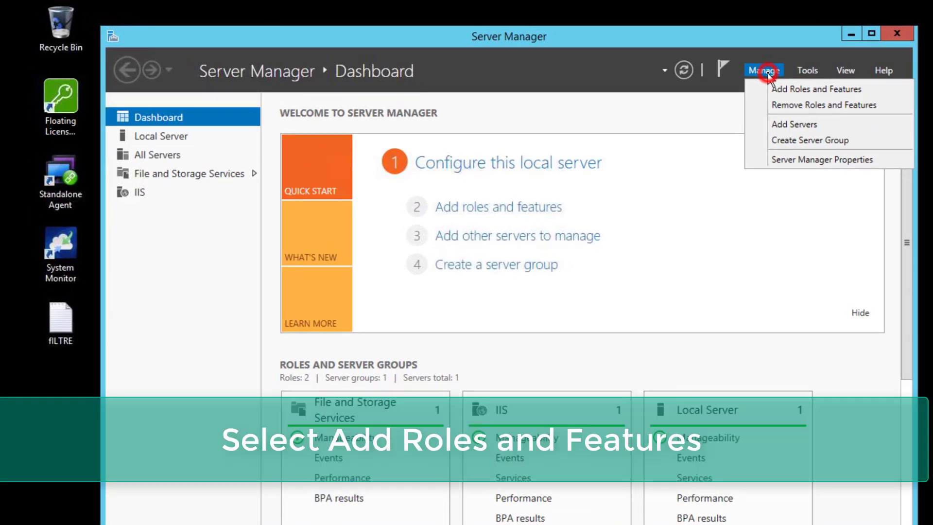
click(798, 89)
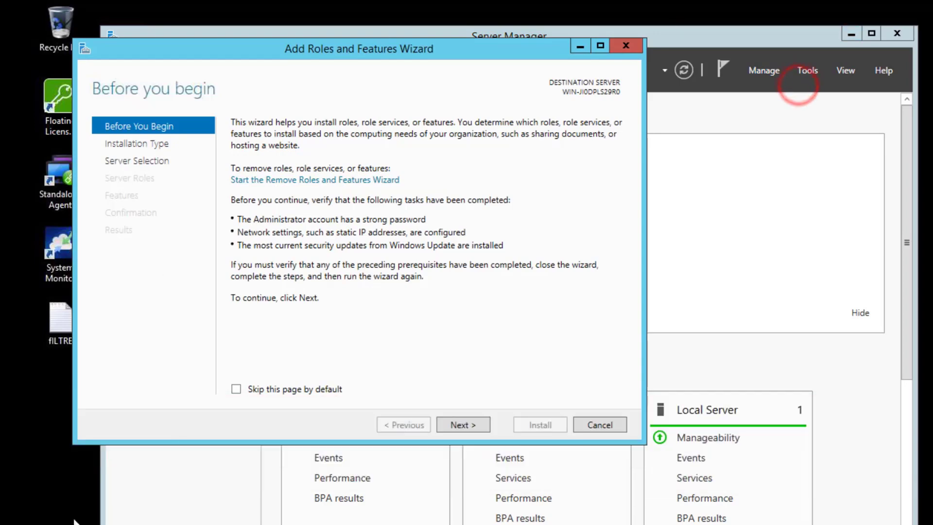
click(462, 426)
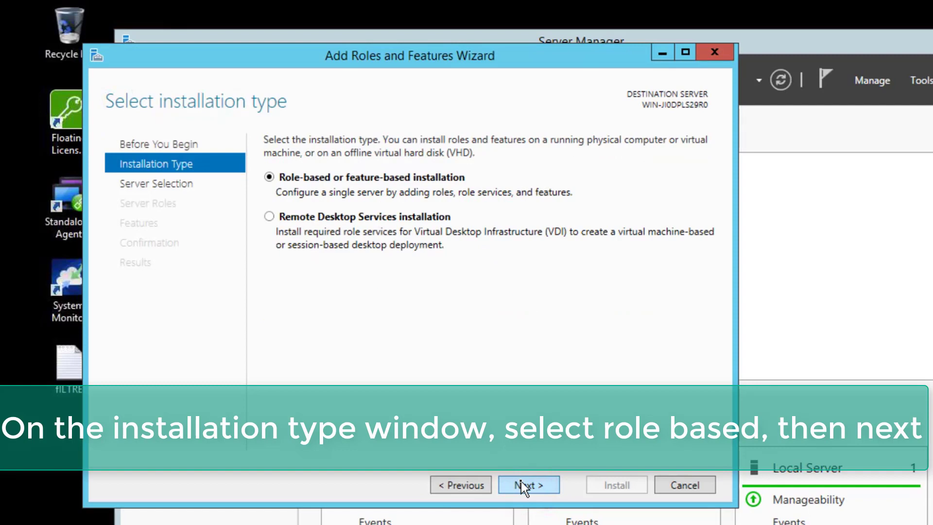
click(521, 483)
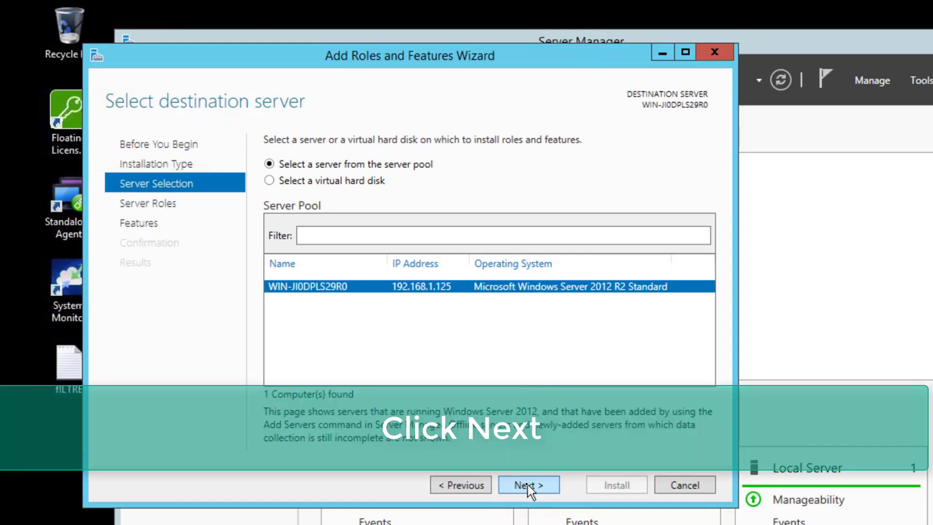
Step: Keep the local server, select the Remote Desktop Services role, and leave features unchanged
click(527, 485)
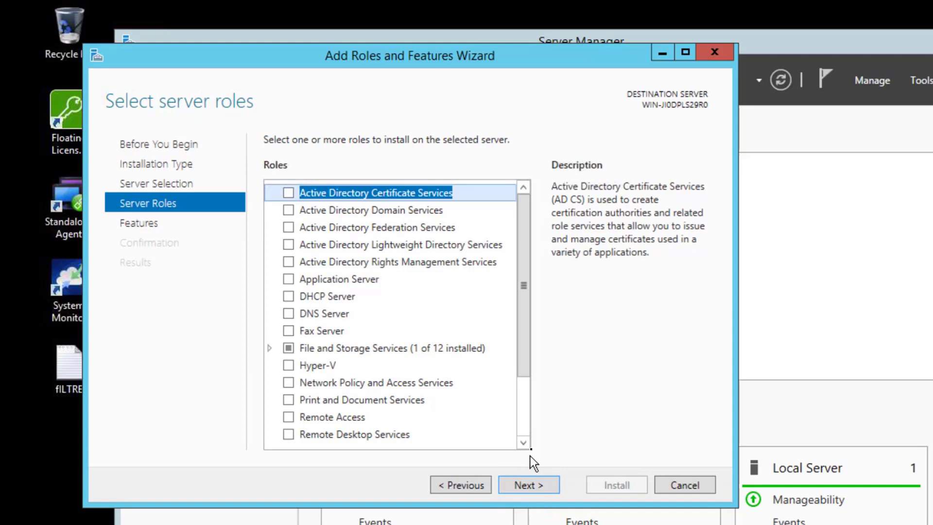
drag(521, 271, 528, 320)
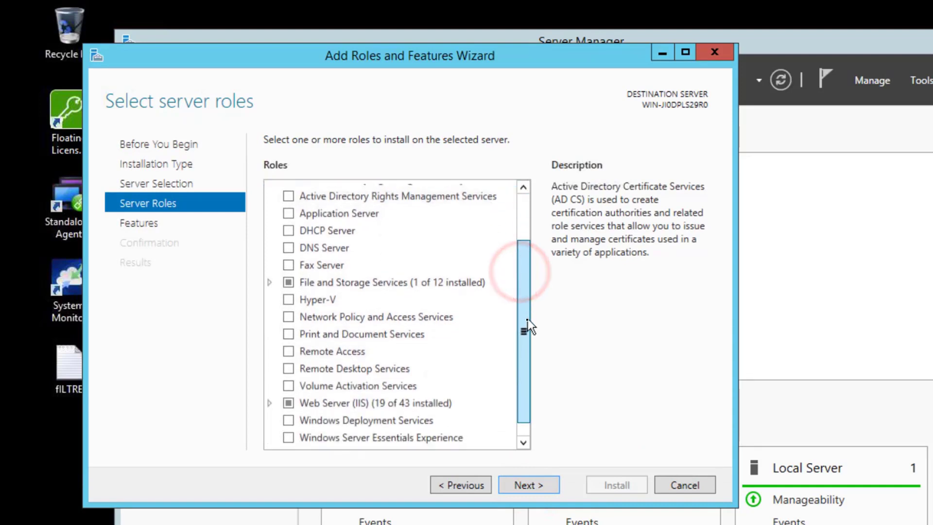
click(289, 365)
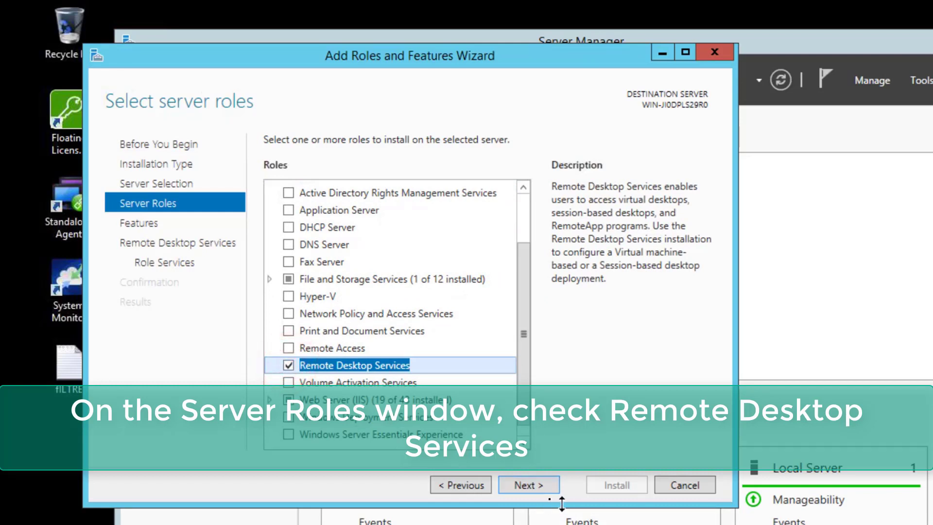
click(530, 487)
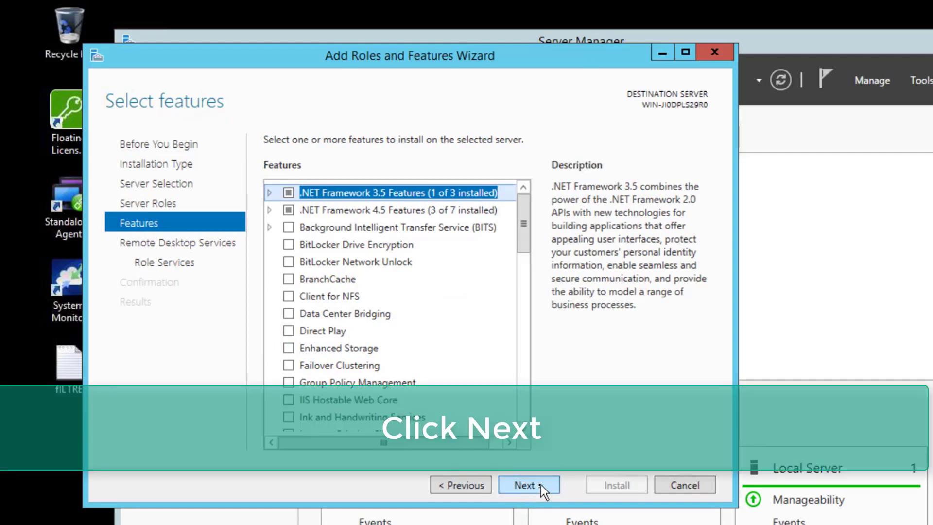
click(541, 485)
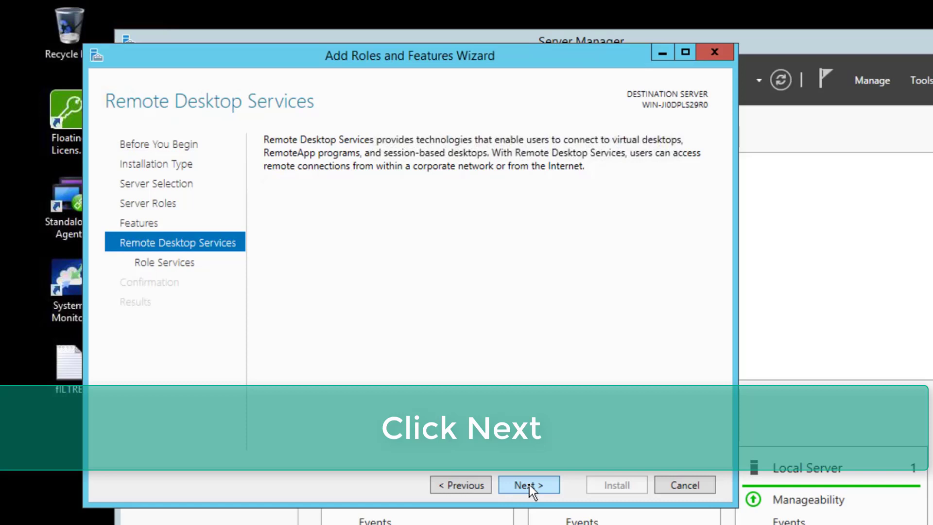
Step: Add RD Licensing and RD Session Host with their required tools, plus RD Web Access
click(532, 484)
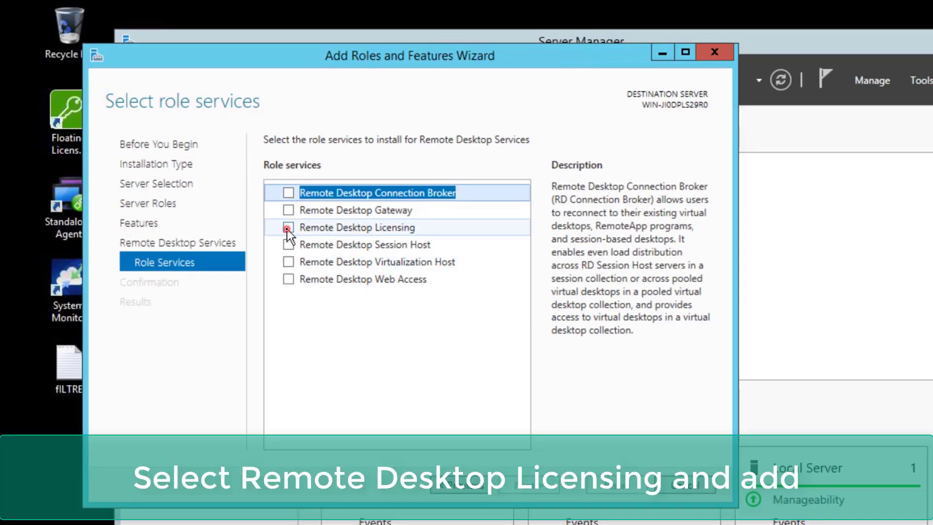
click(288, 229)
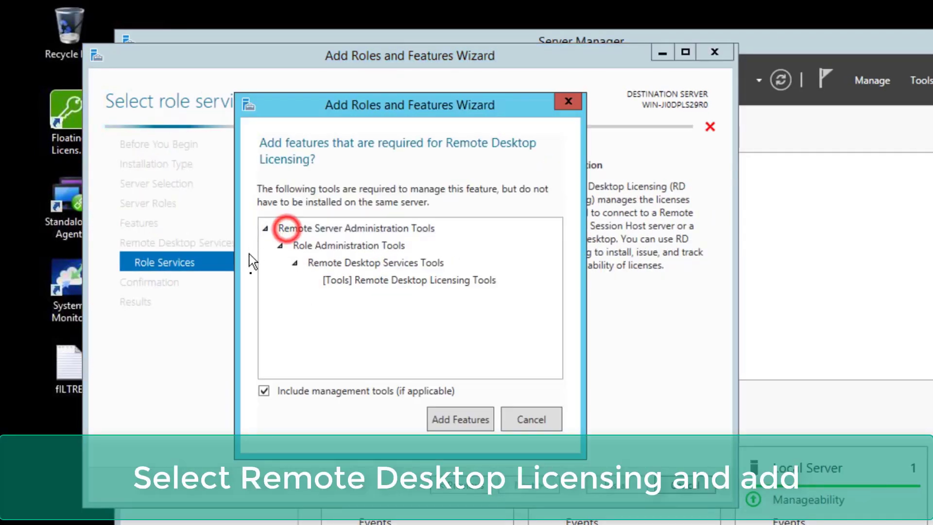
click(454, 420)
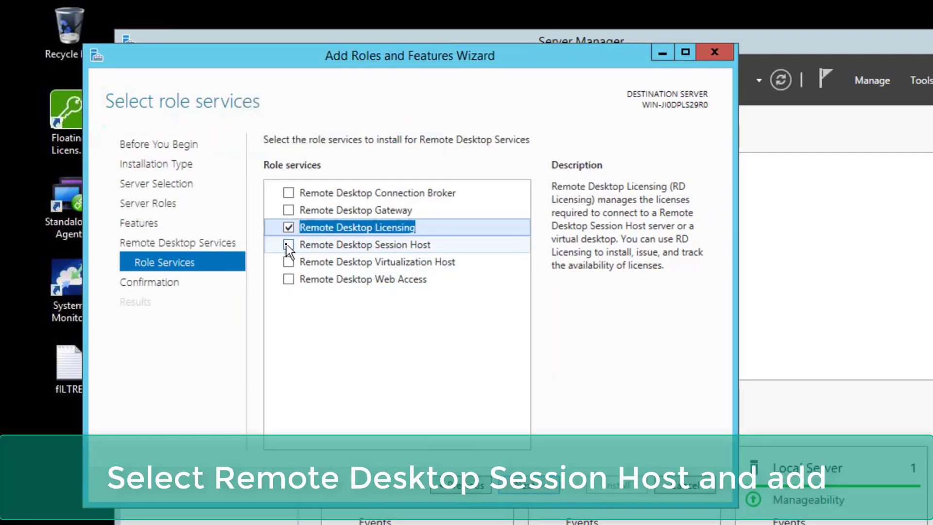
click(288, 245)
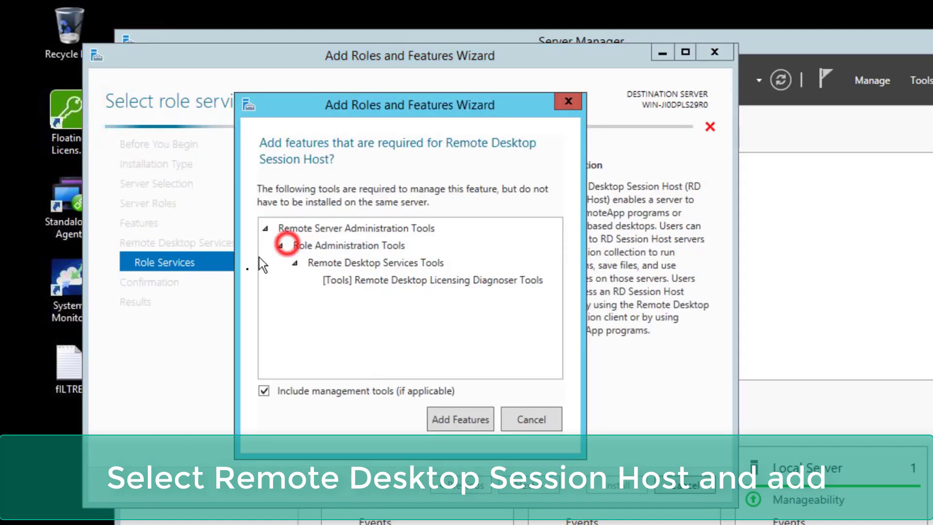
click(461, 420)
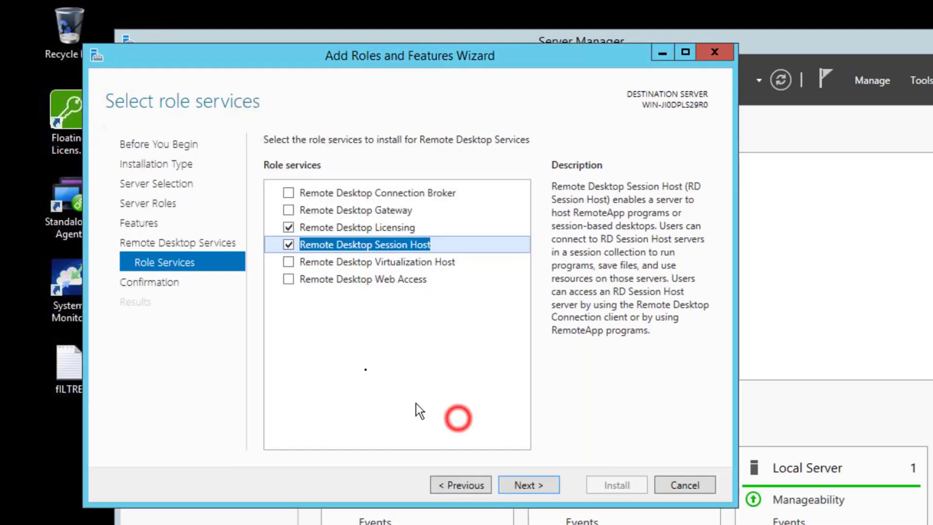
click(289, 279)
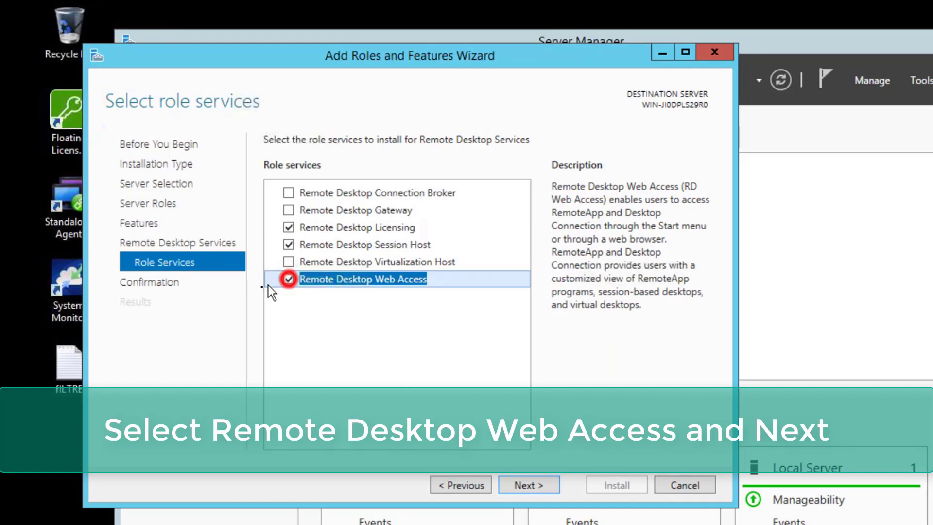
click(524, 484)
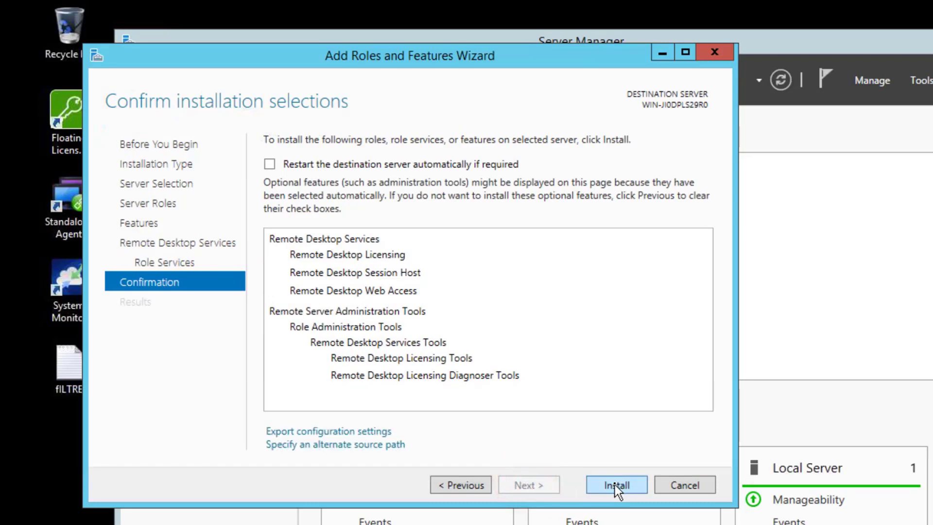
Step: Start installing the selected Remote Desktop role services
click(614, 485)
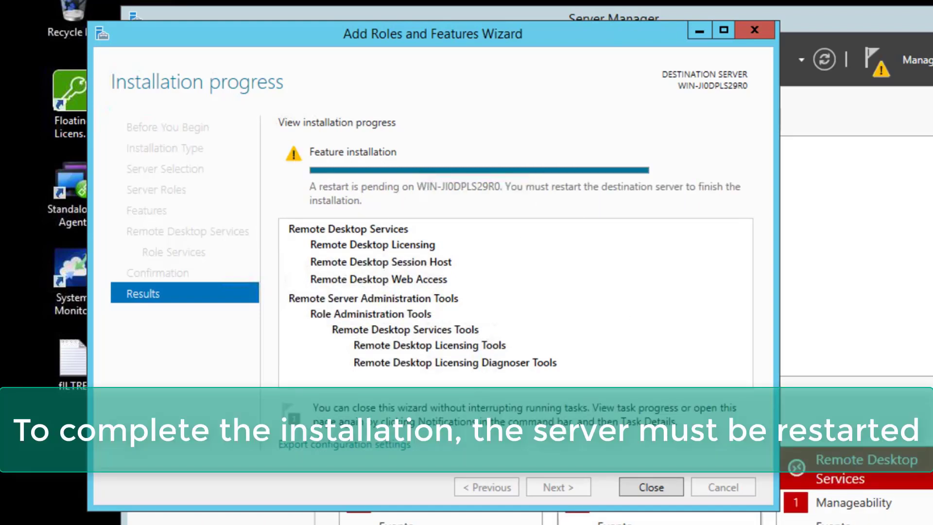
Step: Close the finished wizard and restart the server from the Start screen with the default reason
click(651, 487)
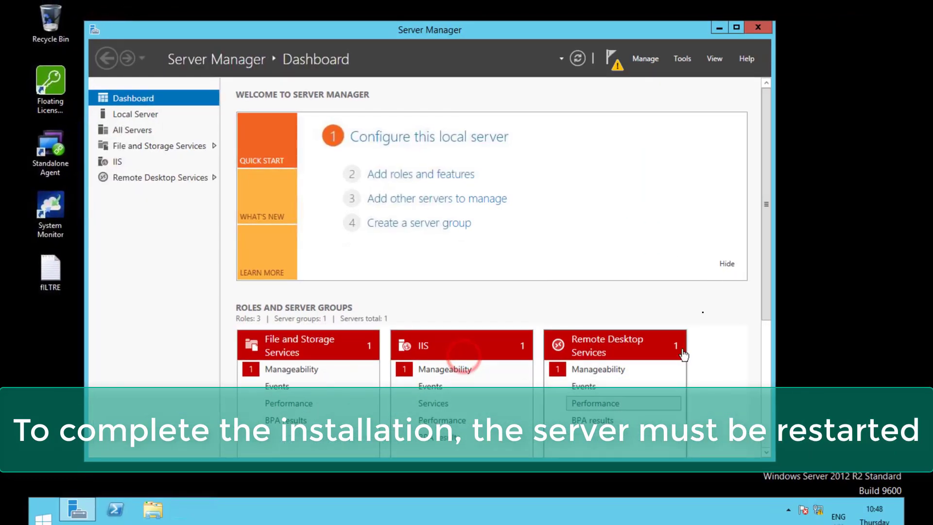
click(43, 518)
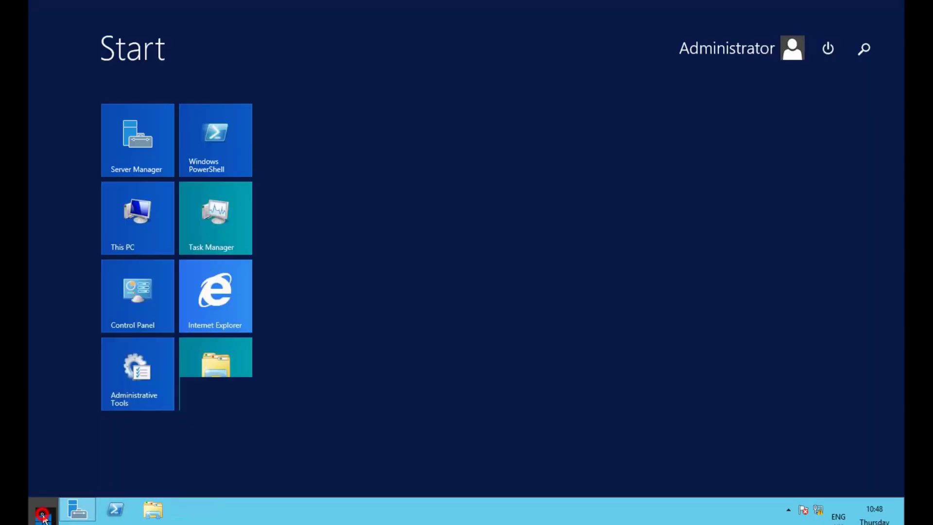
click(828, 49)
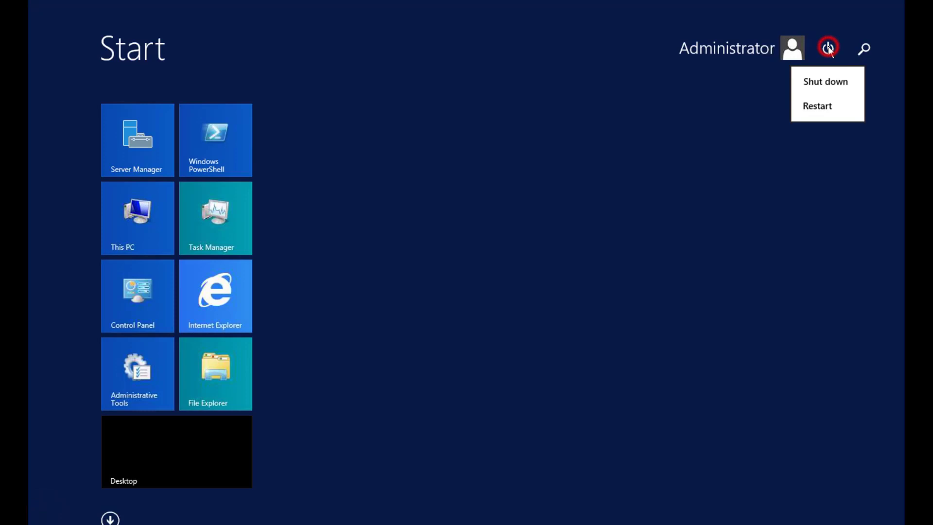
click(821, 107)
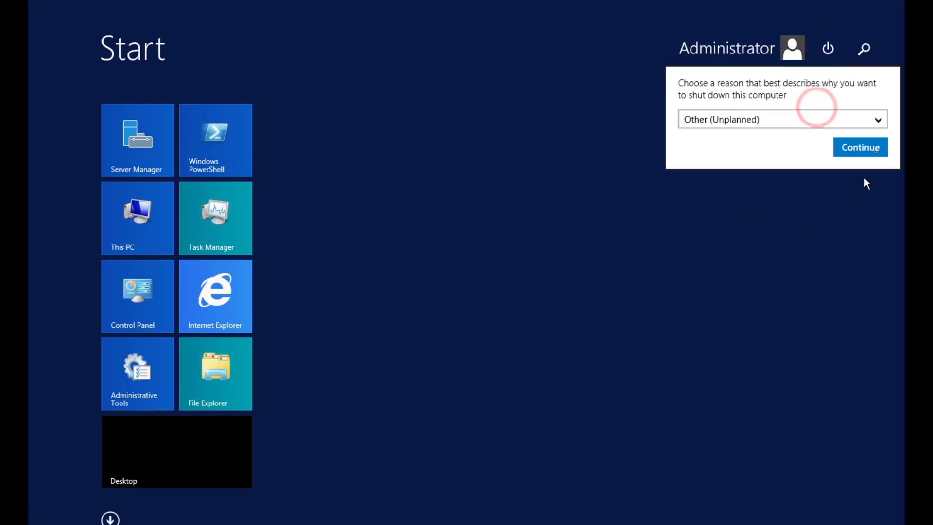
click(863, 148)
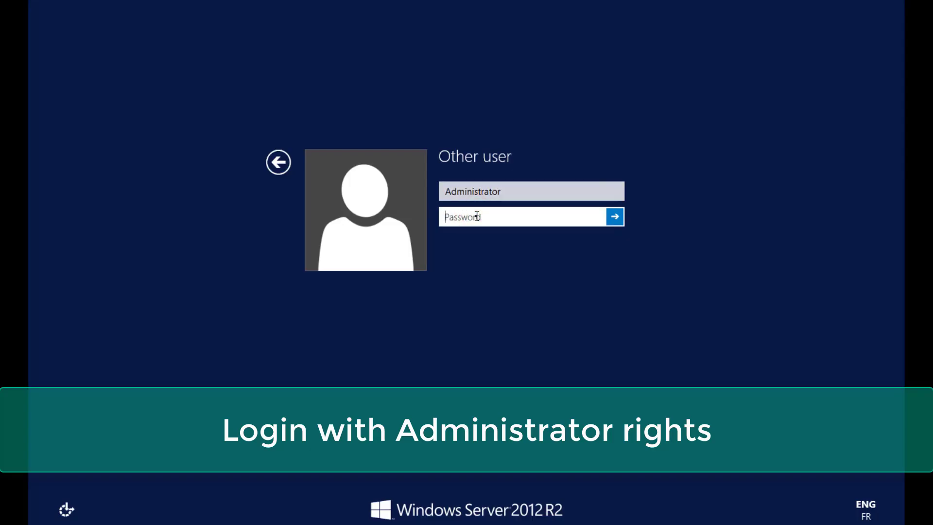
Step: Sign in with the administrator password and check the roles listed on the Dashboard
text(*********)
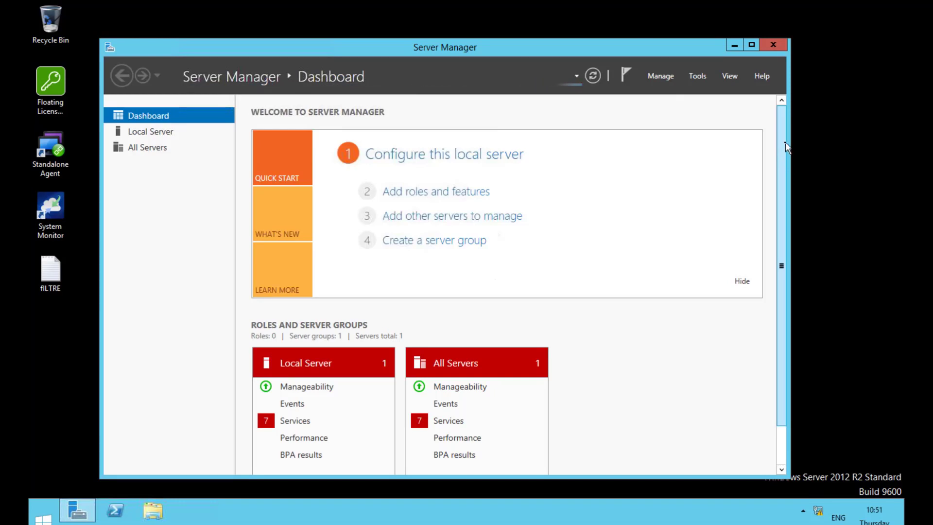
mouse_move(785, 142)
mouse_down()
mouse_move(789, 198)
mouse_move(792, 143)
mouse_up()
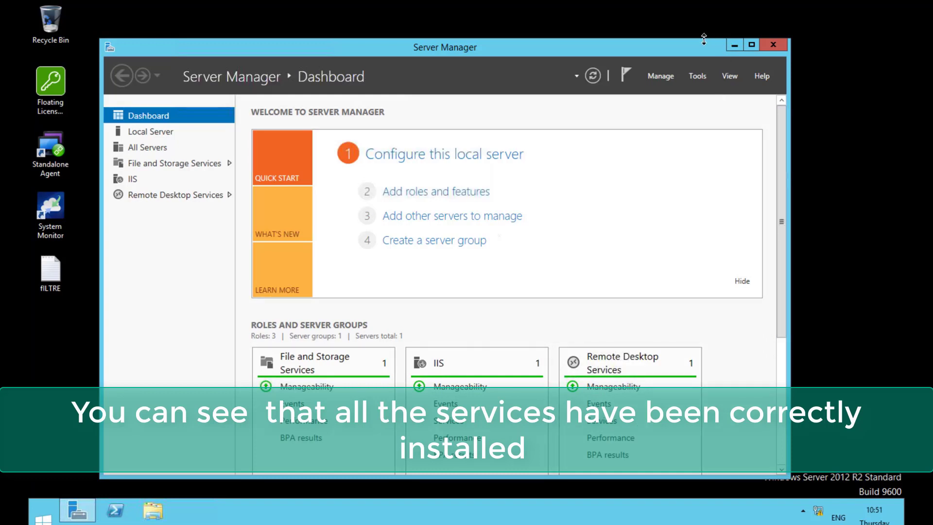
Step: Open the Tools menu and dismiss it without choosing an item
click(698, 77)
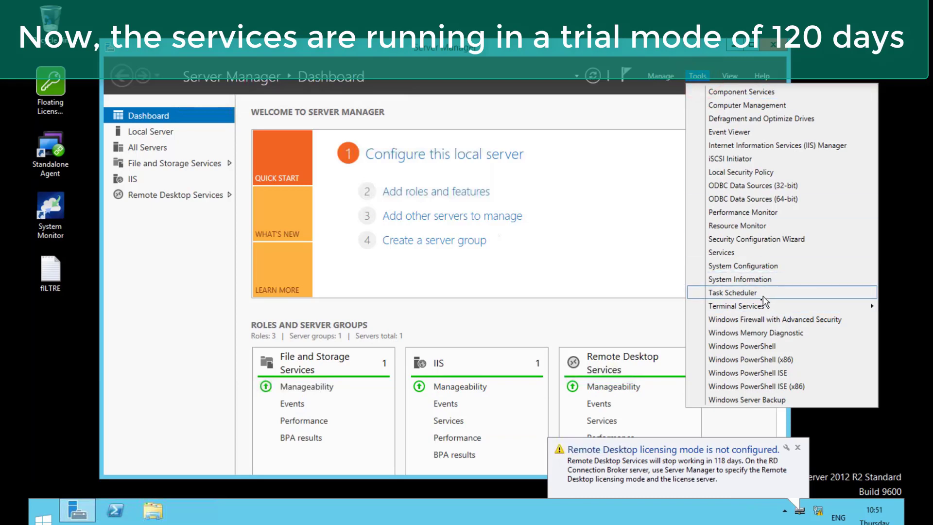
mouse_move(756, 312)
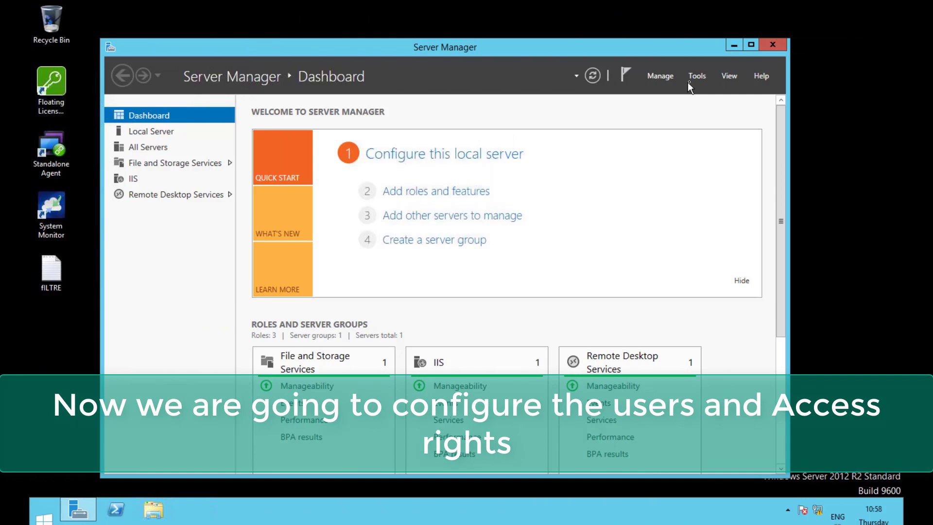
Step: Open Computer Management and start a New User under Local Users and Groups > Users
click(689, 79)
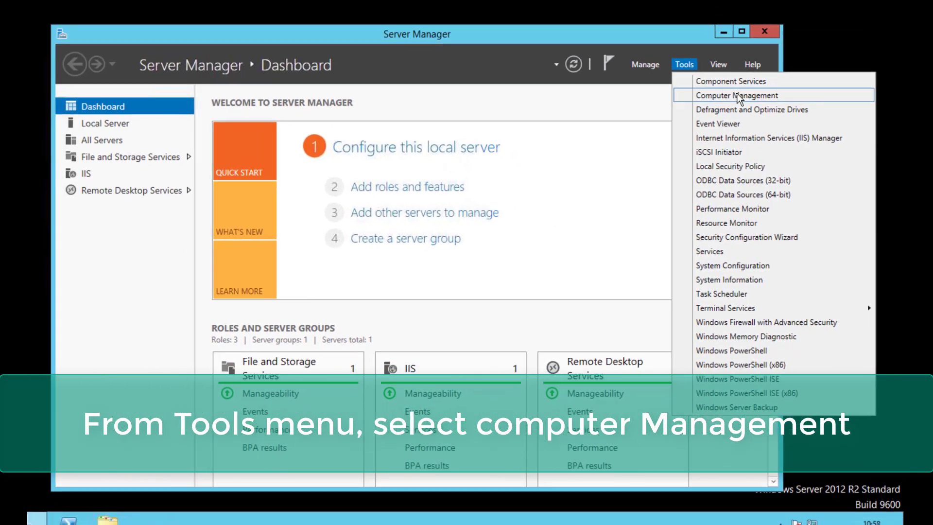
click(740, 96)
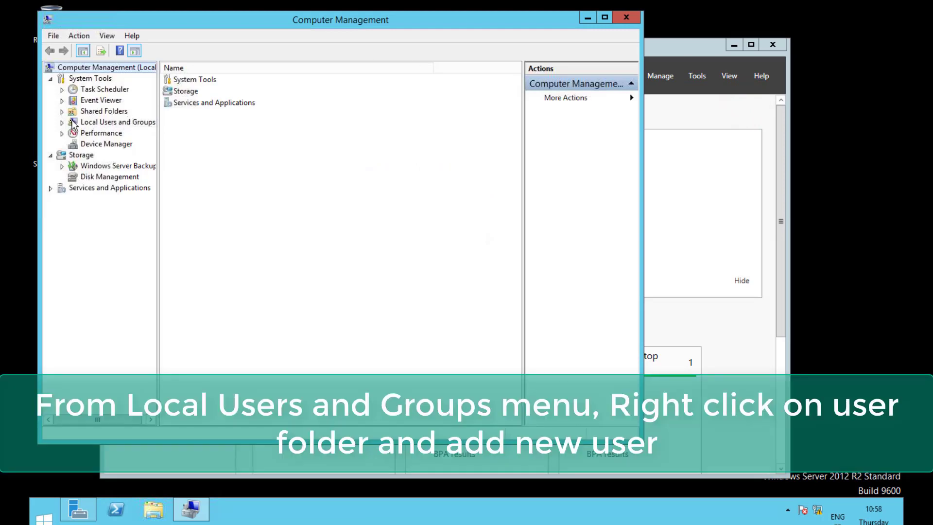
click(61, 122)
click(96, 134)
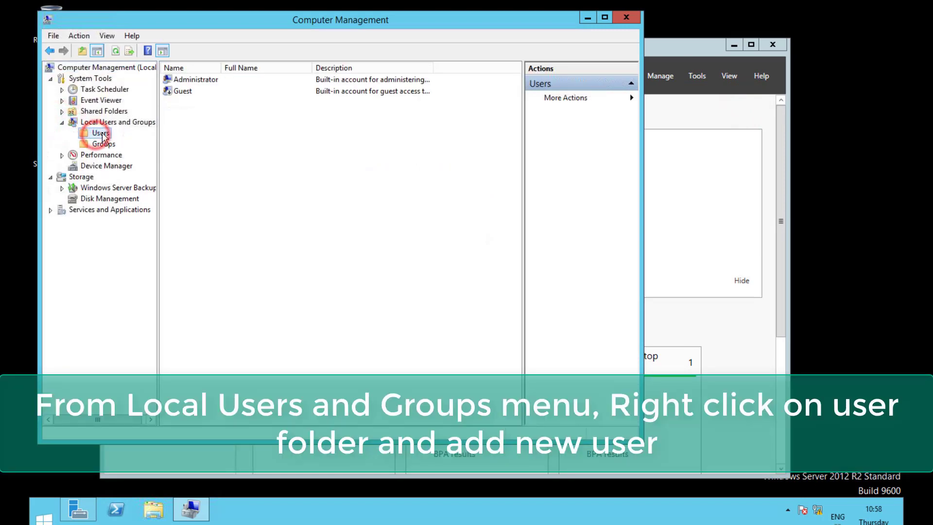
right_click(98, 133)
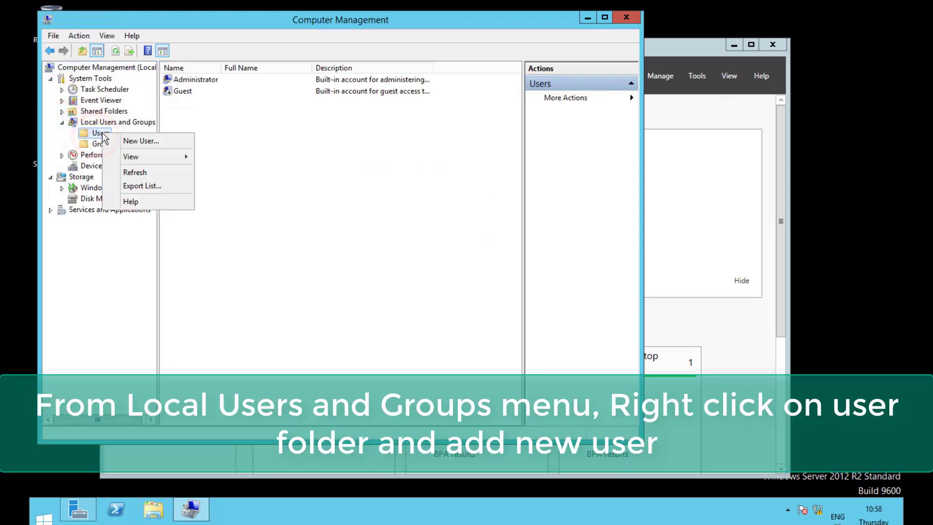
click(158, 142)
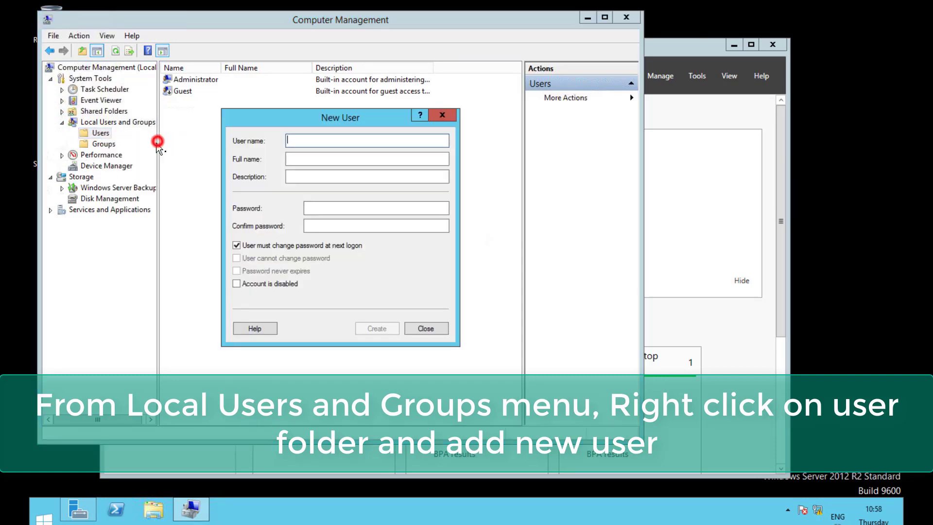
Step: Enter the user name and password, set the password as unchangeable and never-expiring, and create the account
text(Jamel)
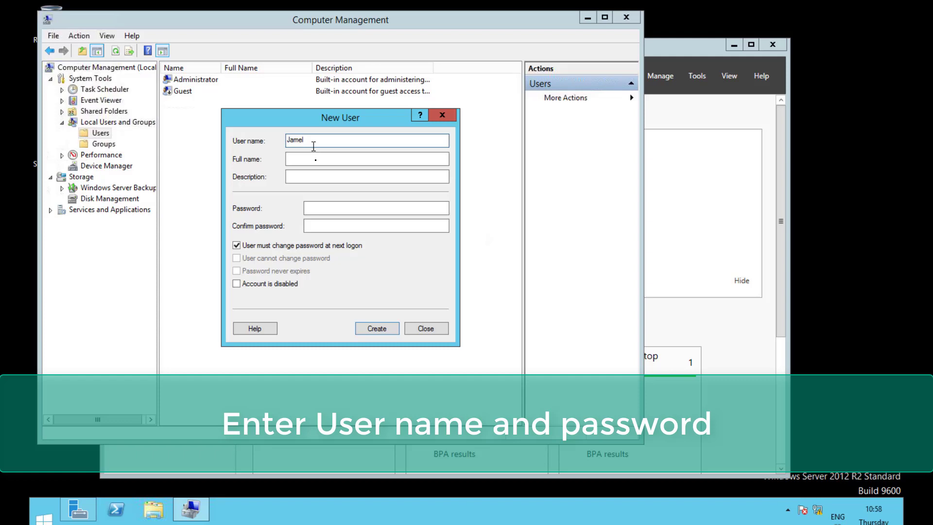
click(331, 207)
text(1234)
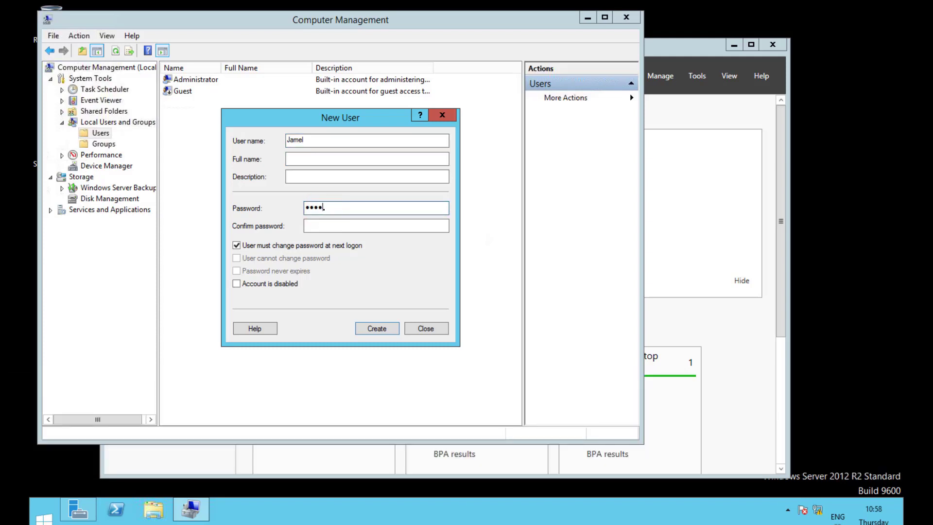
text(567890)
click(321, 226)
text(123)
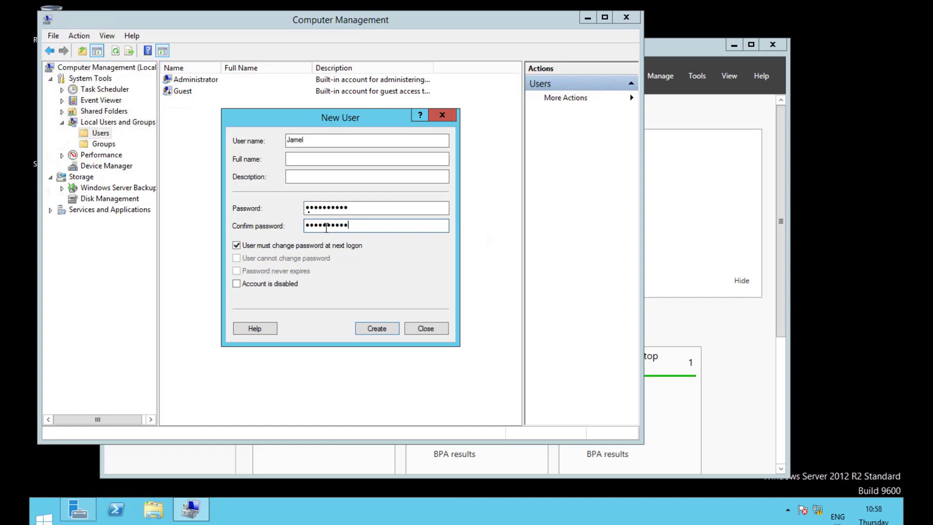
click(237, 246)
click(236, 258)
click(237, 271)
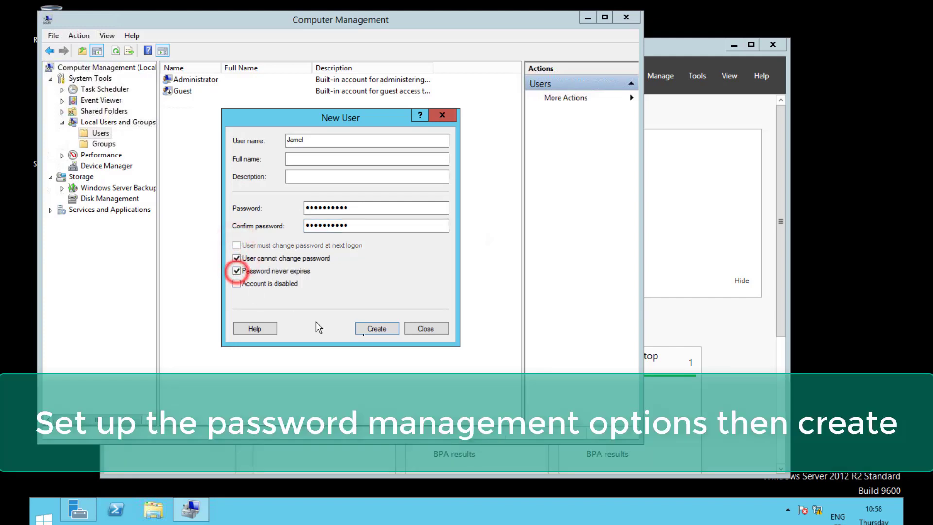
click(380, 329)
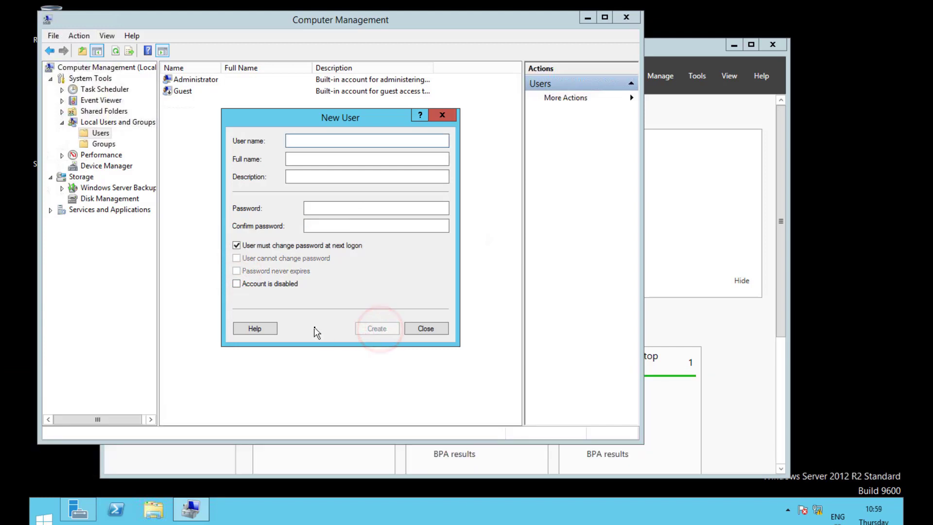
Step: Enter the second user's name and password, adjust its password options, create it, and close the form
click(381, 330)
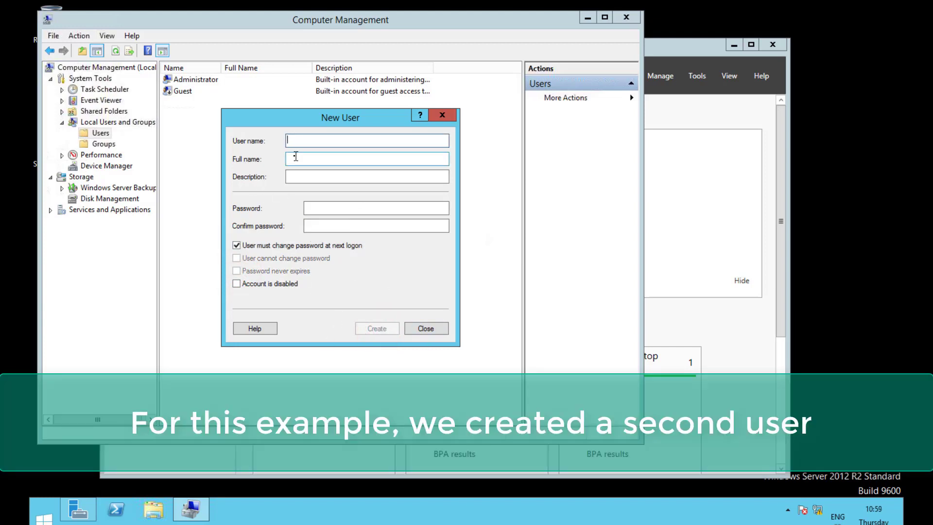
text(Mamadou)
click(323, 202)
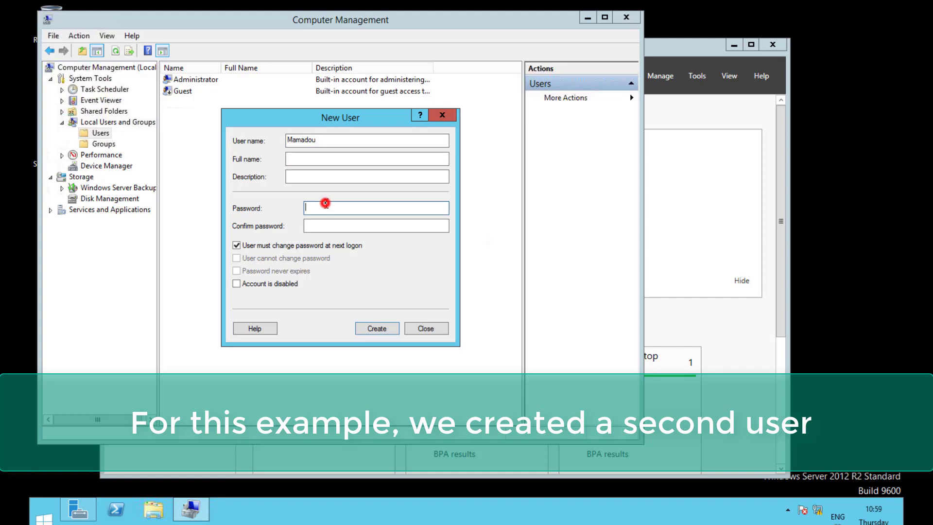
text(P@ssw)
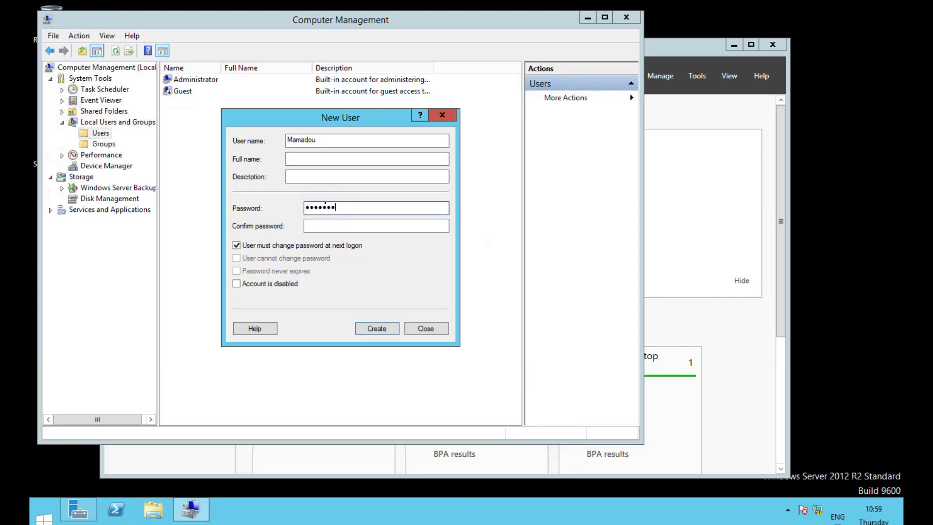
click(317, 224)
text(P@ssw)
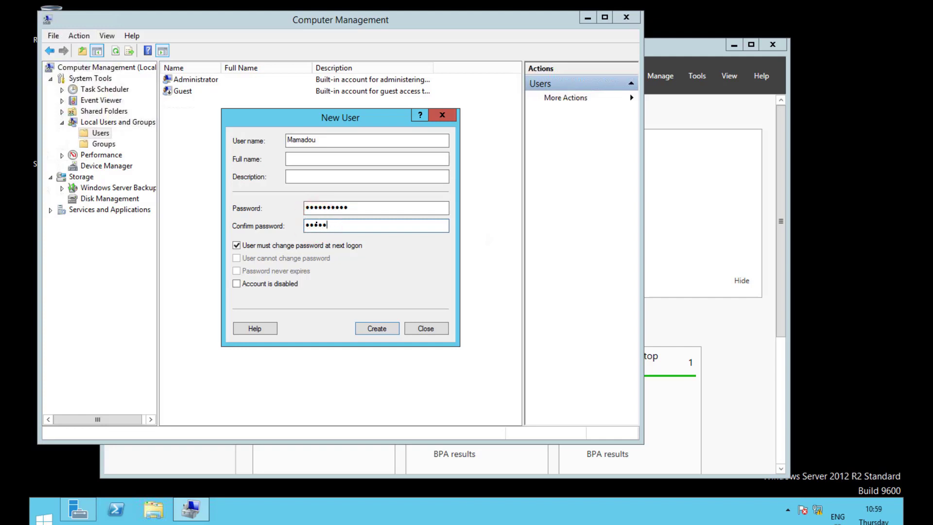
click(236, 245)
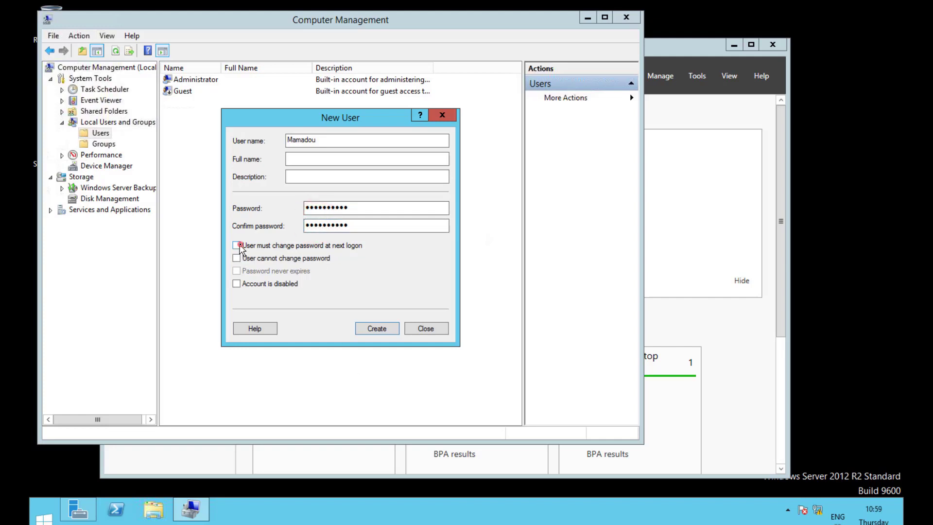
click(236, 258)
click(237, 271)
click(377, 328)
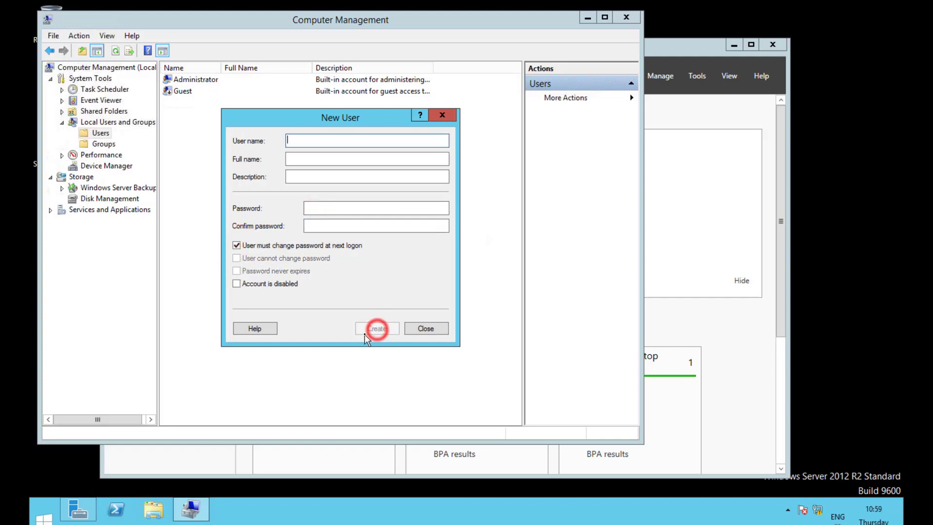
click(432, 329)
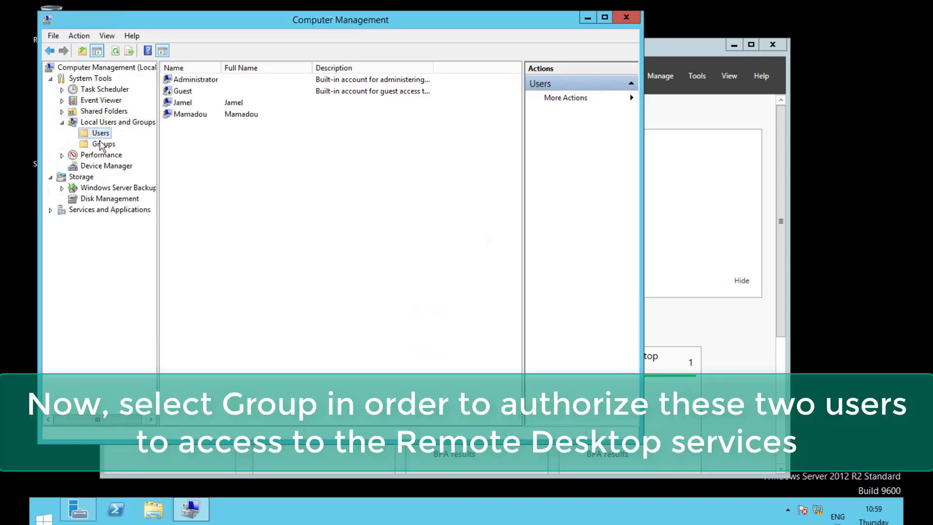
Step: Show the local groups, widen the Name column, and open Remote Desktop Users properties
click(101, 144)
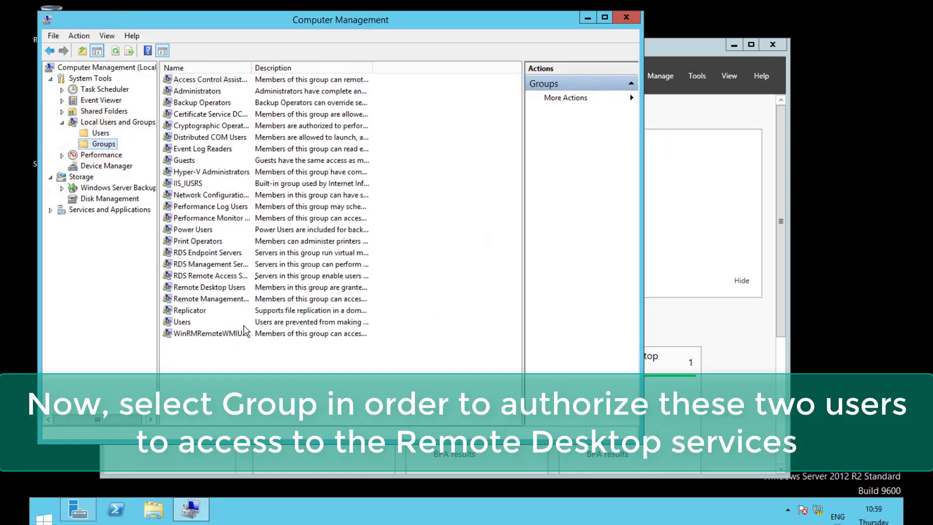
drag(250, 68, 311, 74)
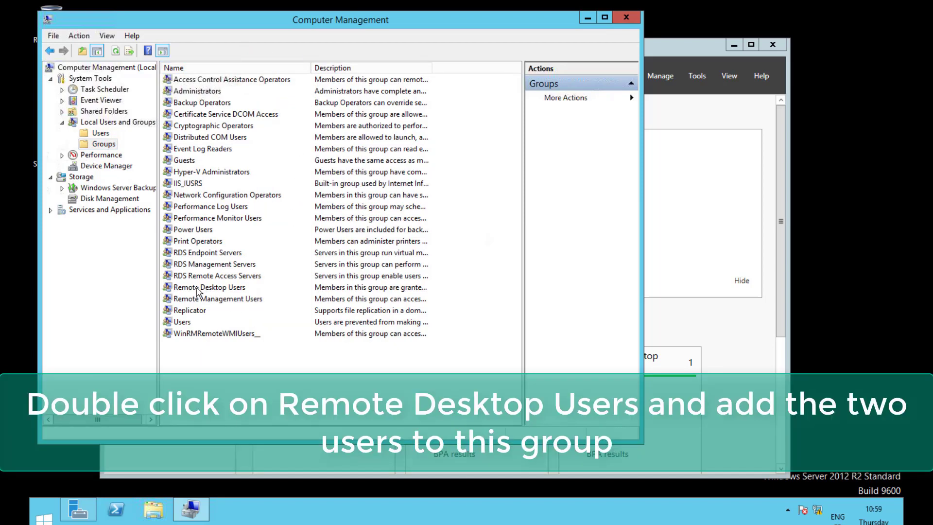
double_click(196, 288)
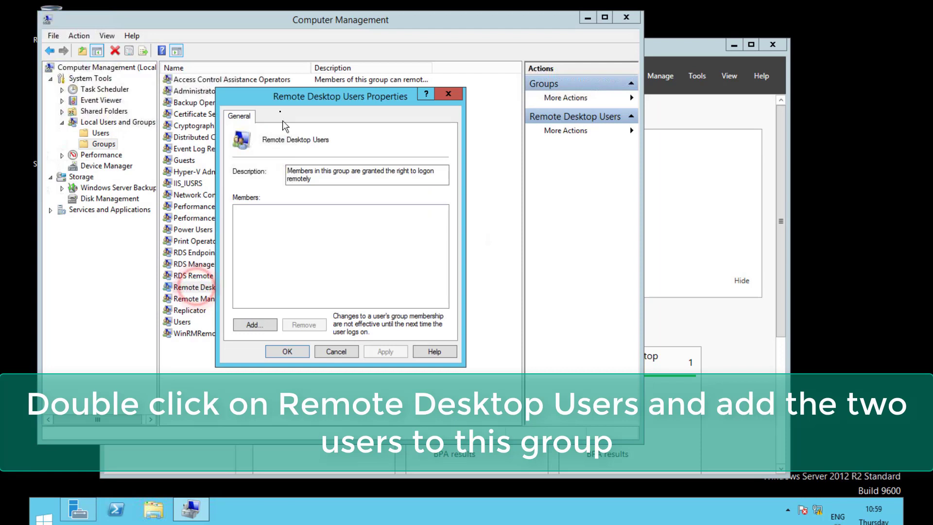
Step: Search all users and select both new local user accounts to add to Remote Desktop Users
click(252, 324)
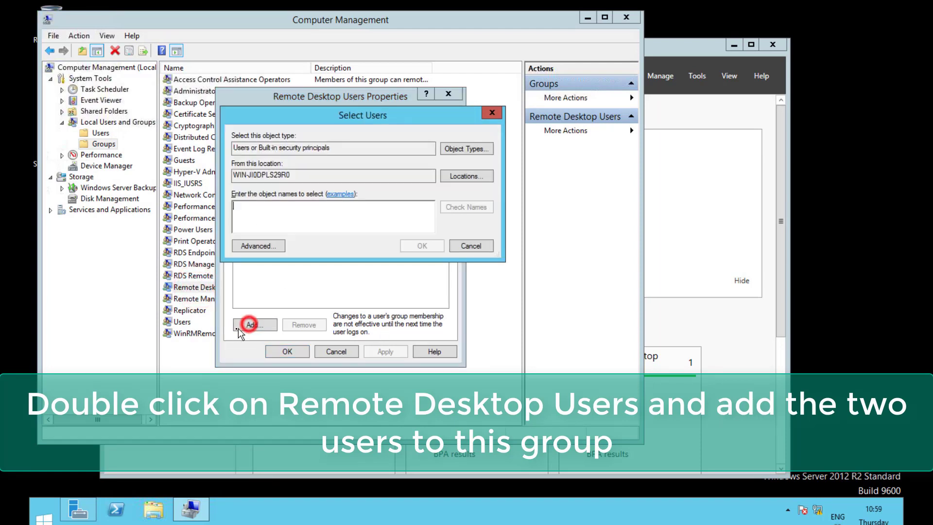
click(268, 247)
click(506, 250)
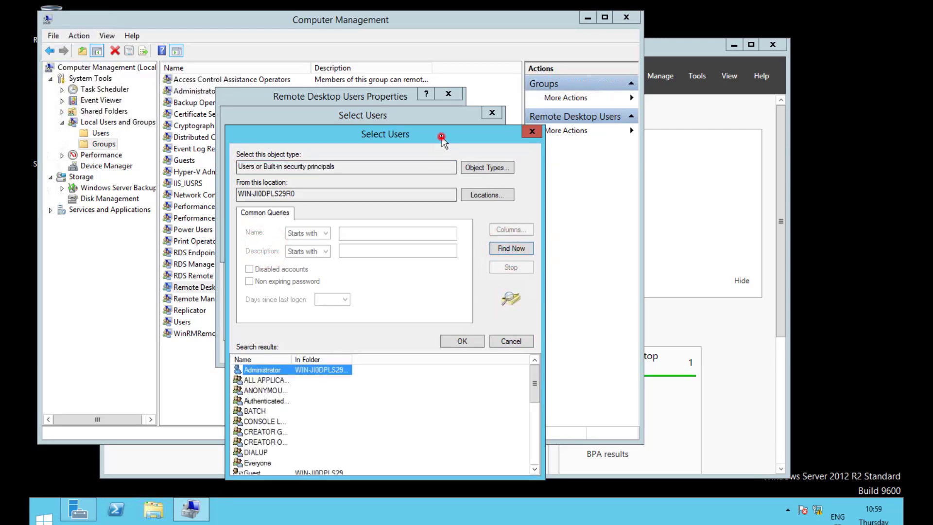
drag(441, 138, 435, 97)
drag(525, 339, 527, 377)
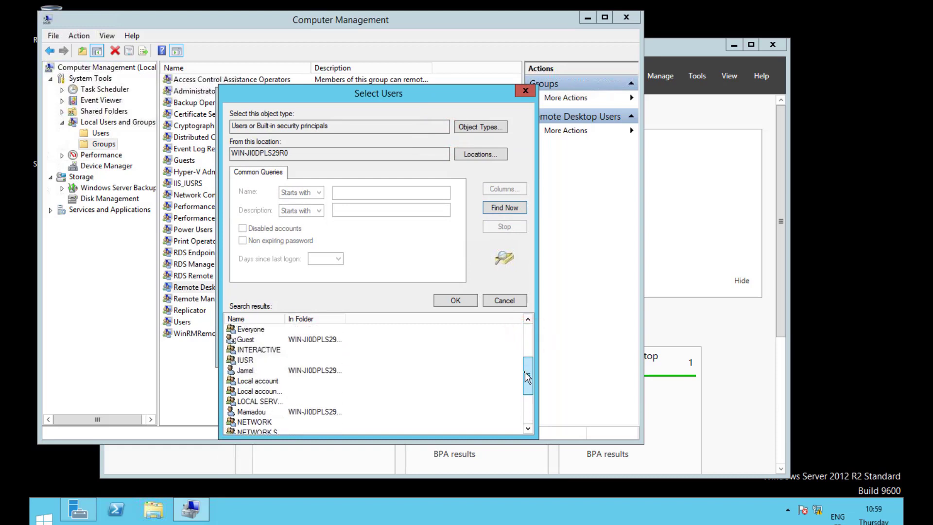
click(315, 371)
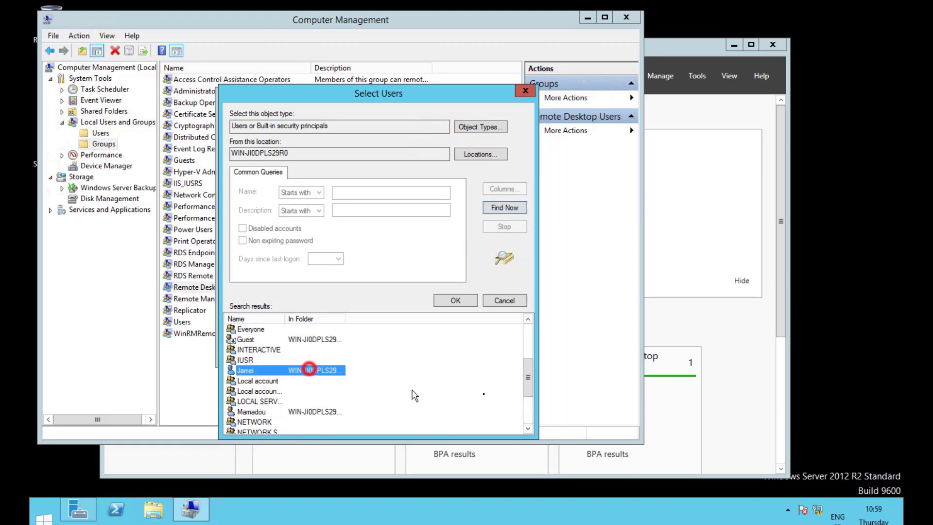
drag(530, 380, 536, 399)
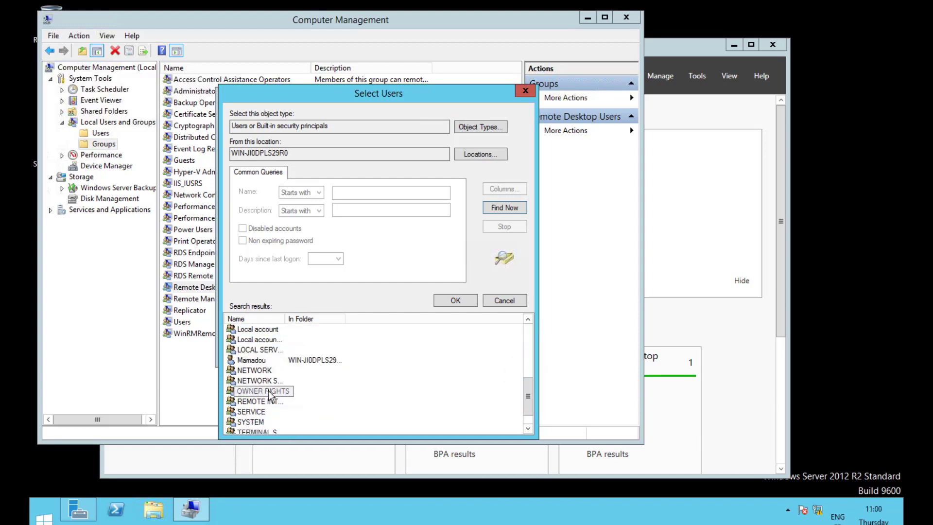
click(260, 361)
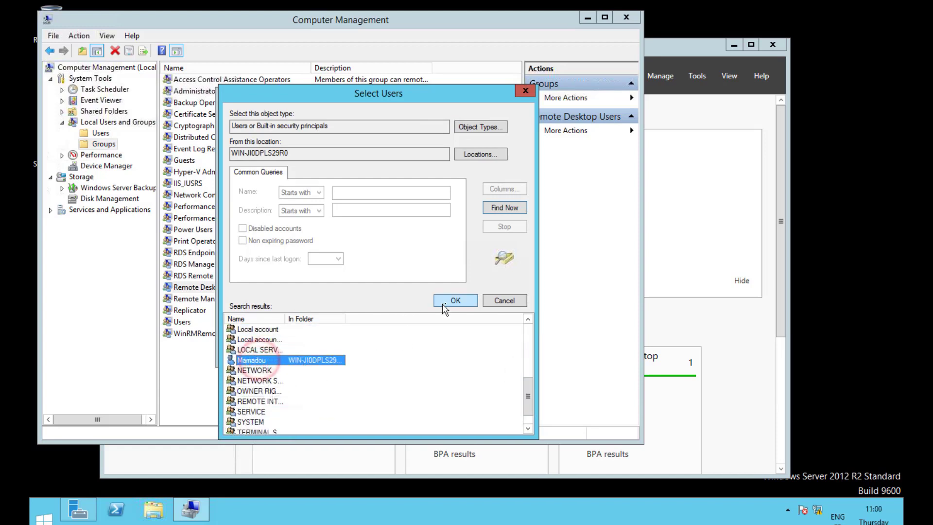
Step: Confirm both users as members and apply the Remote Desktop Users group change
click(455, 301)
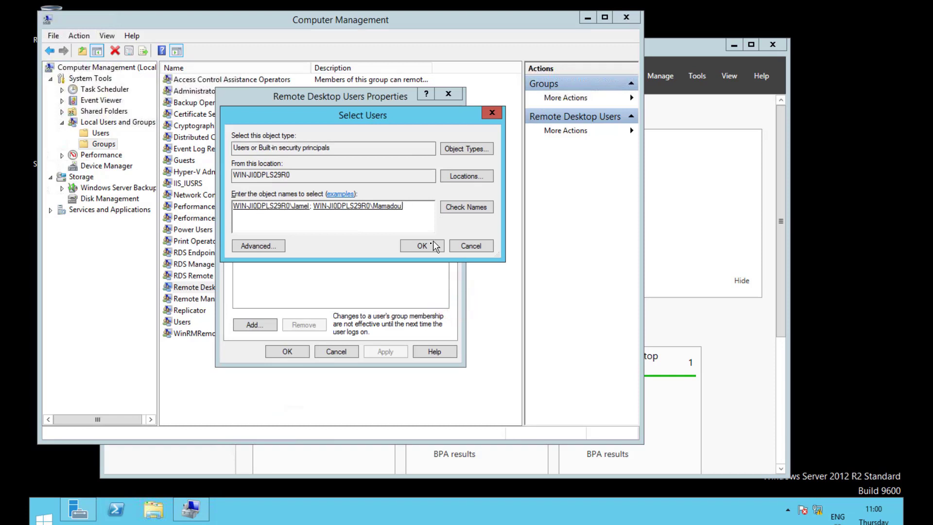
click(422, 247)
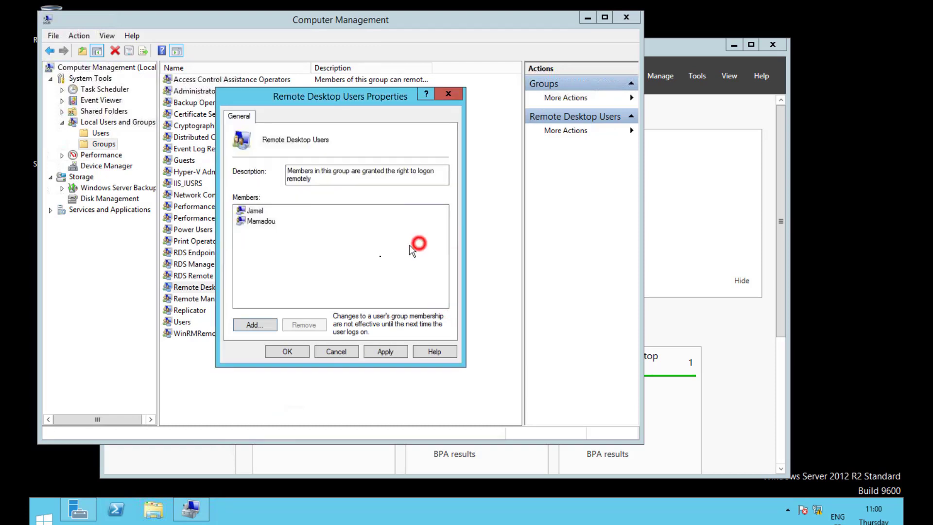
click(387, 352)
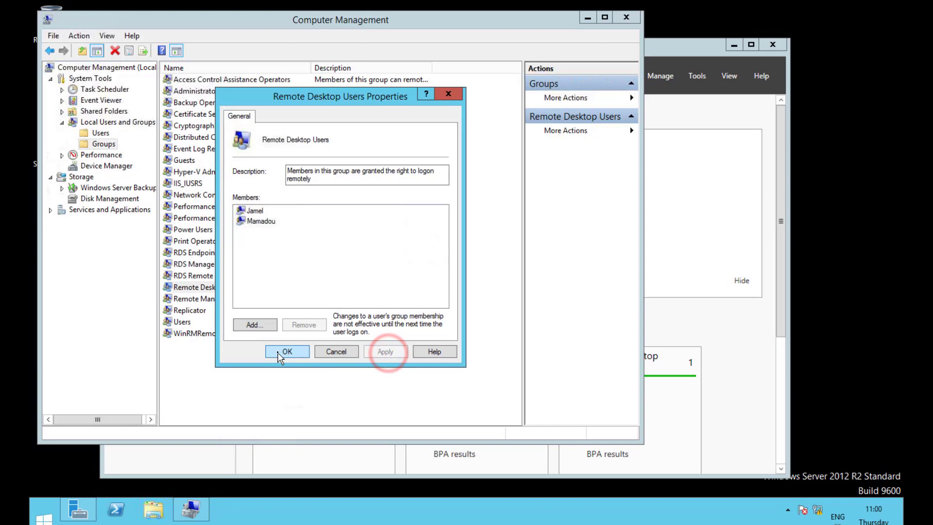
click(283, 353)
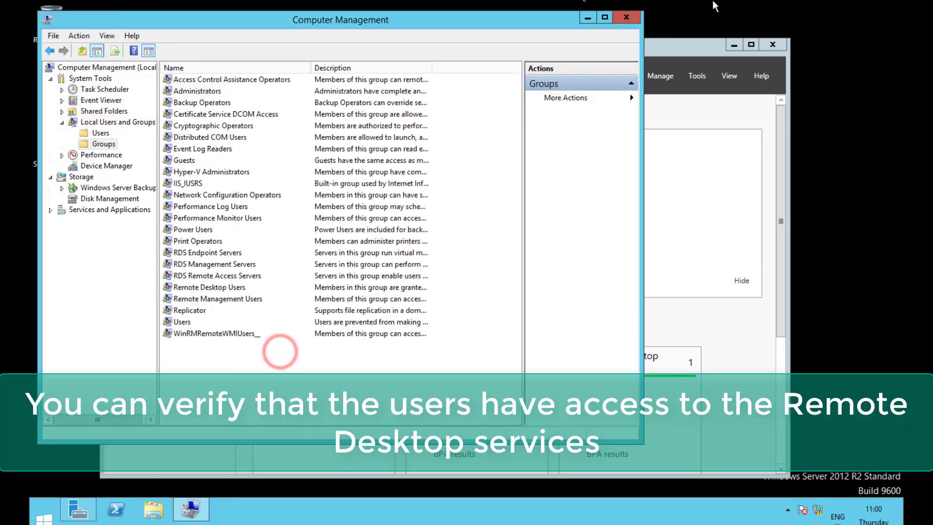
Step: Check the first user's Member Of list shows Remote Desktop Users, then close Computer Management
click(99, 133)
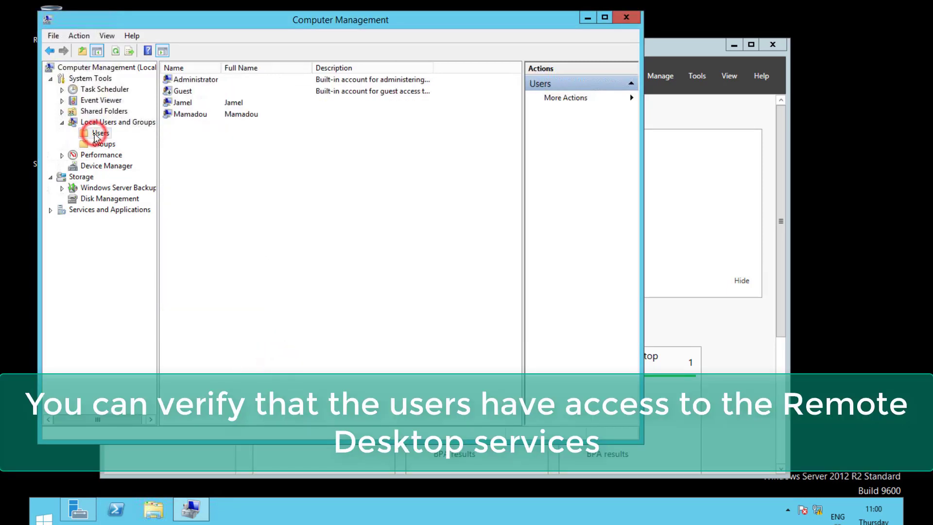
double_click(180, 103)
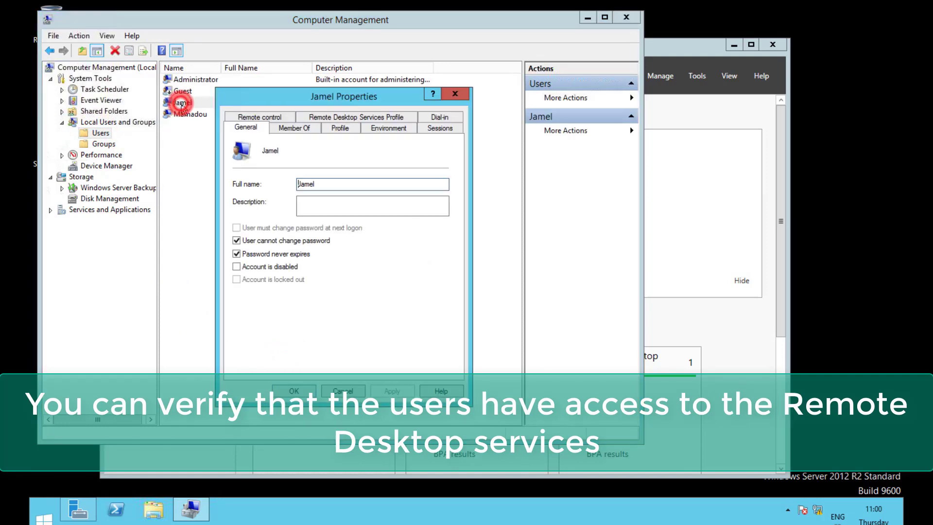
click(296, 127)
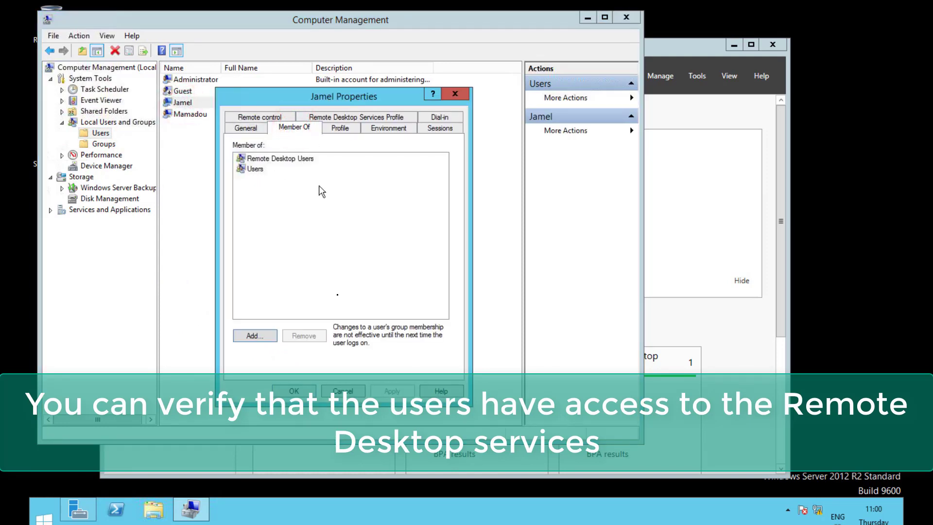
click(294, 391)
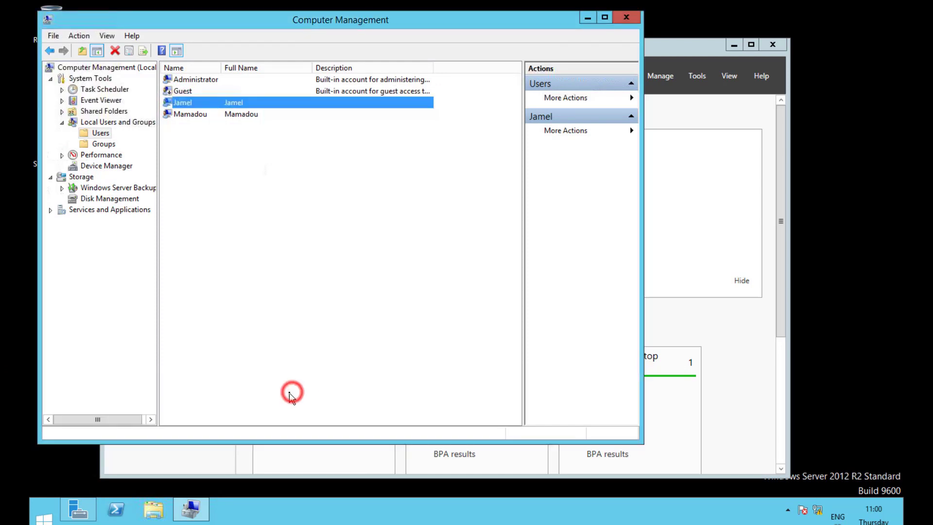
click(628, 18)
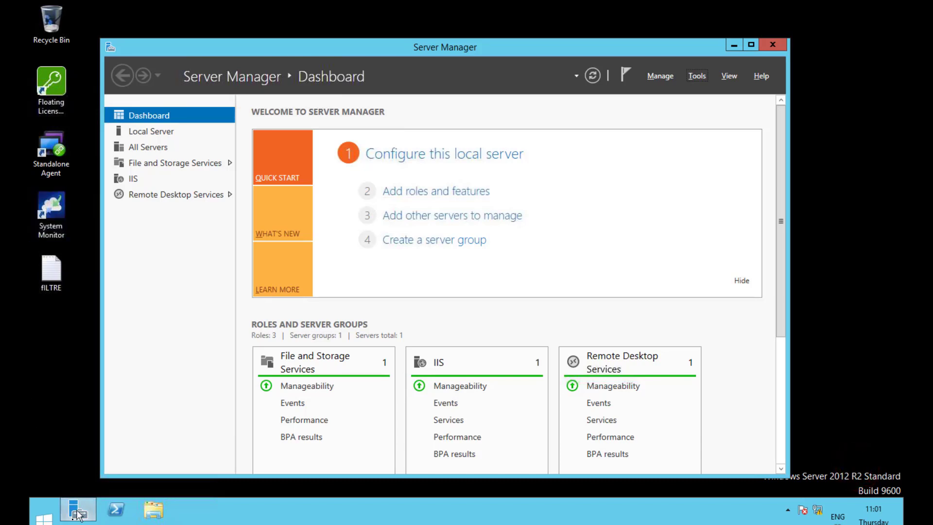
Step: Run ipconfig in a Command Prompt to show the IPv4 address 192.168.1.125, then close it
right_click(45, 518)
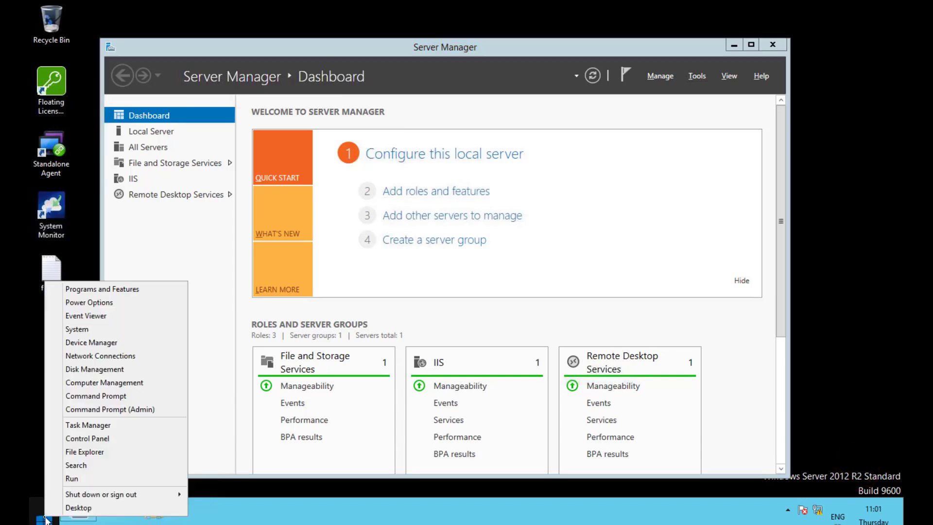
click(73, 478)
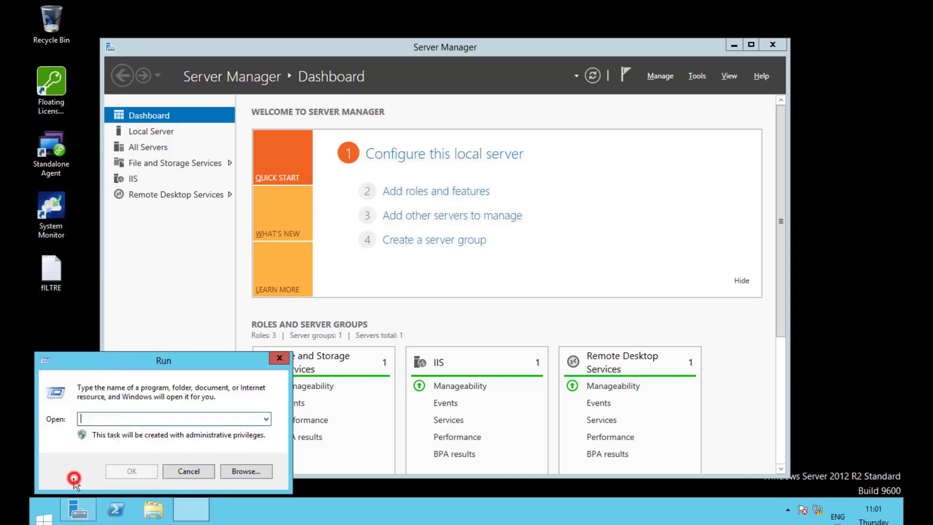
text(cmd)
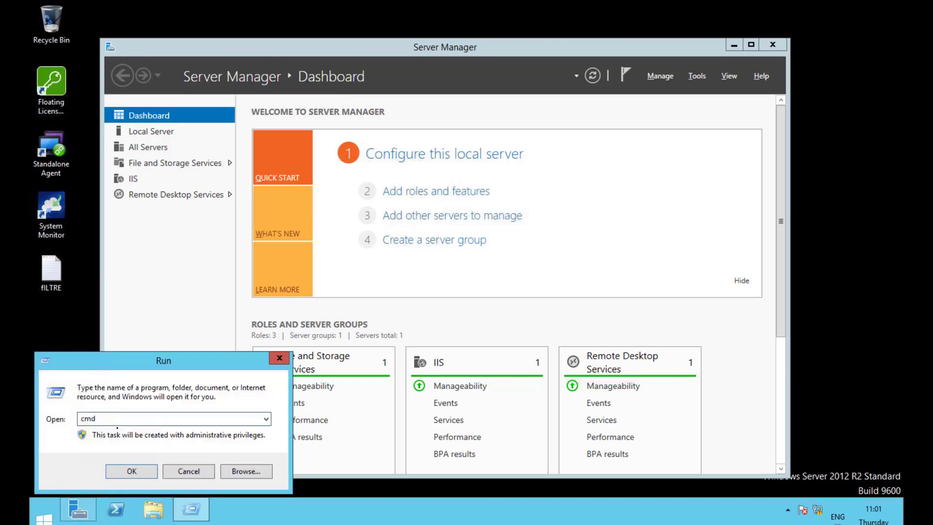
key(Return)
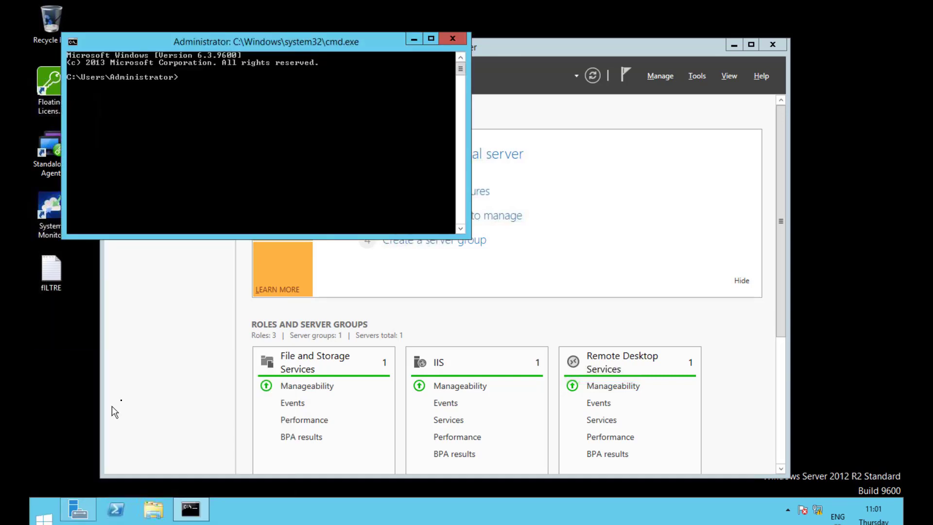
text(ipco)
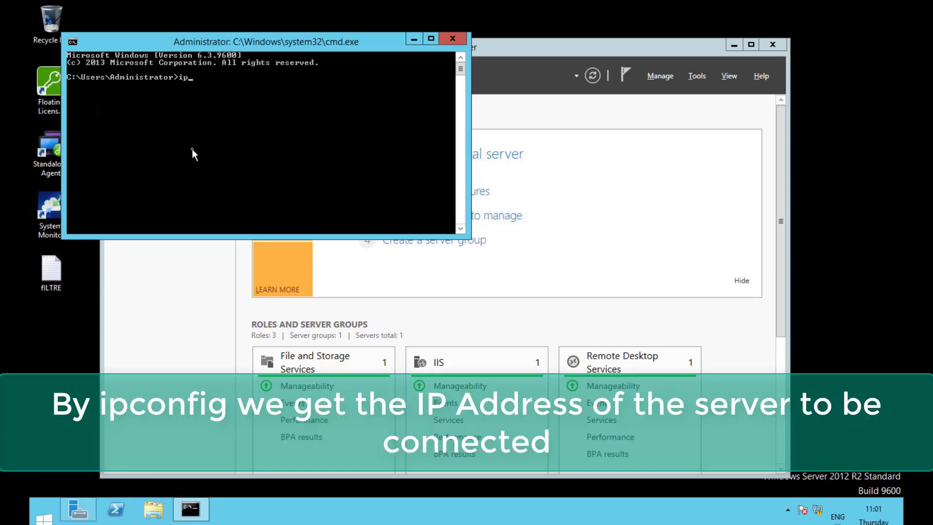
text(nfig)
key(Return)
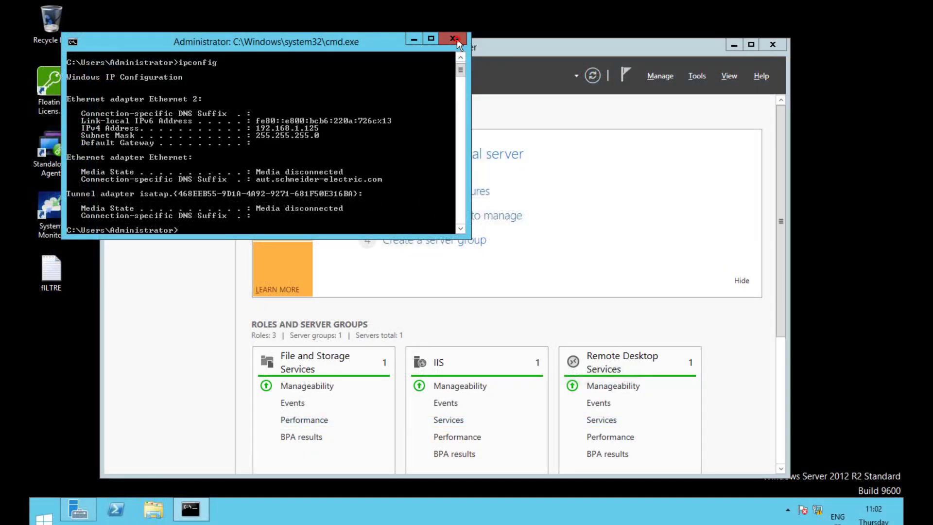
click(457, 39)
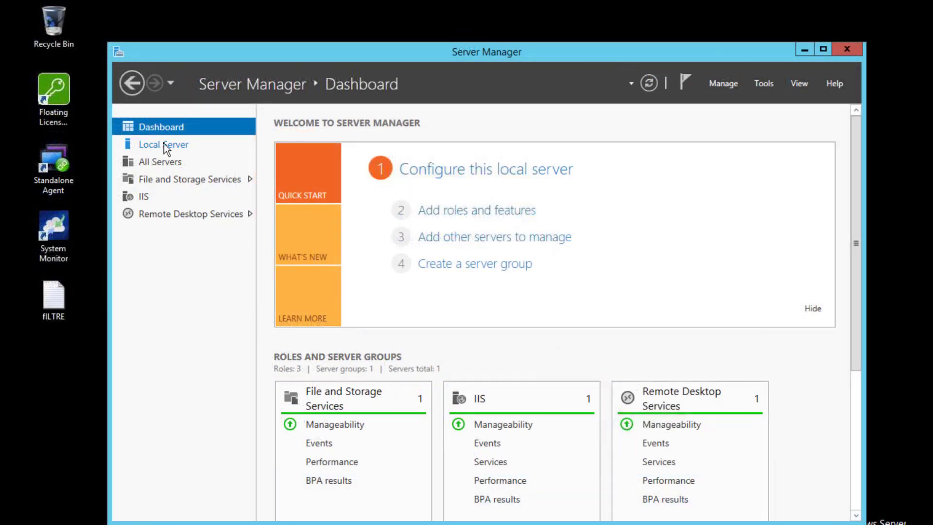
Step: Enable Remote Desktop on the local server with Network Level Authentication unchecked
click(165, 144)
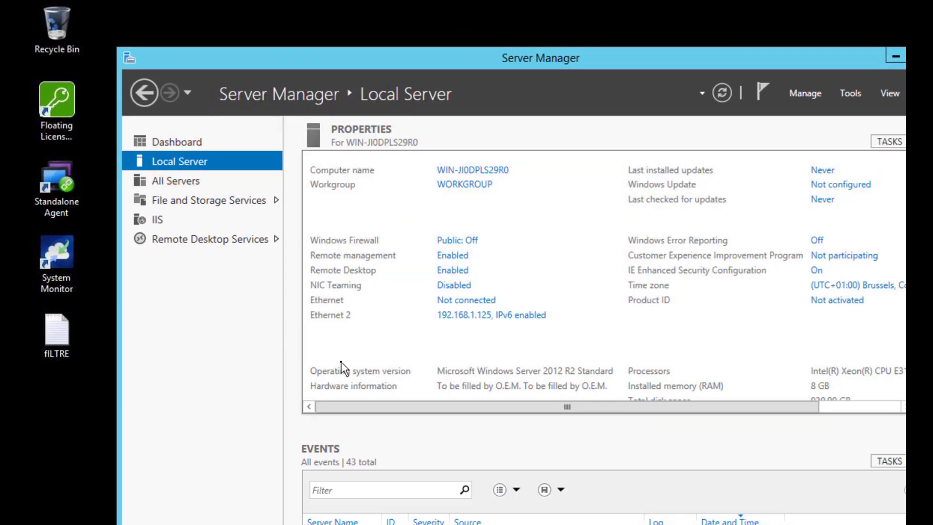
click(443, 274)
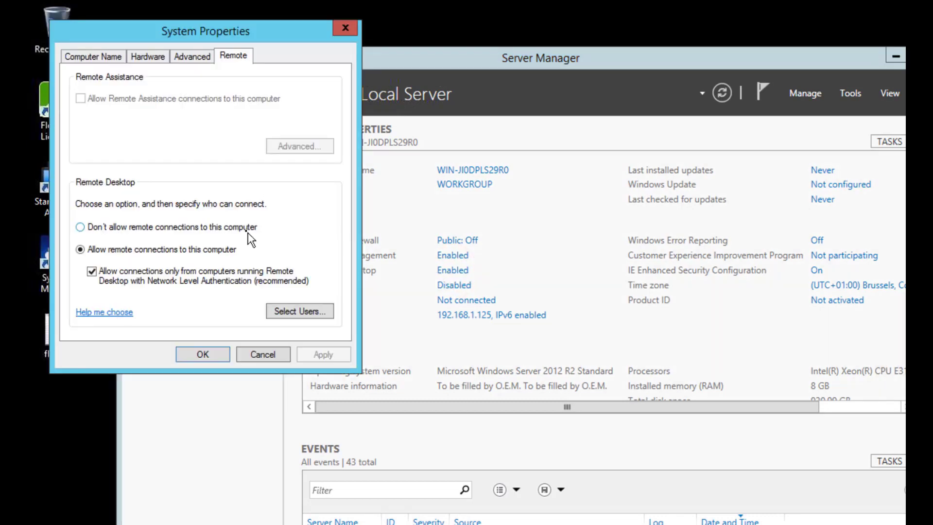
drag(285, 27, 334, 38)
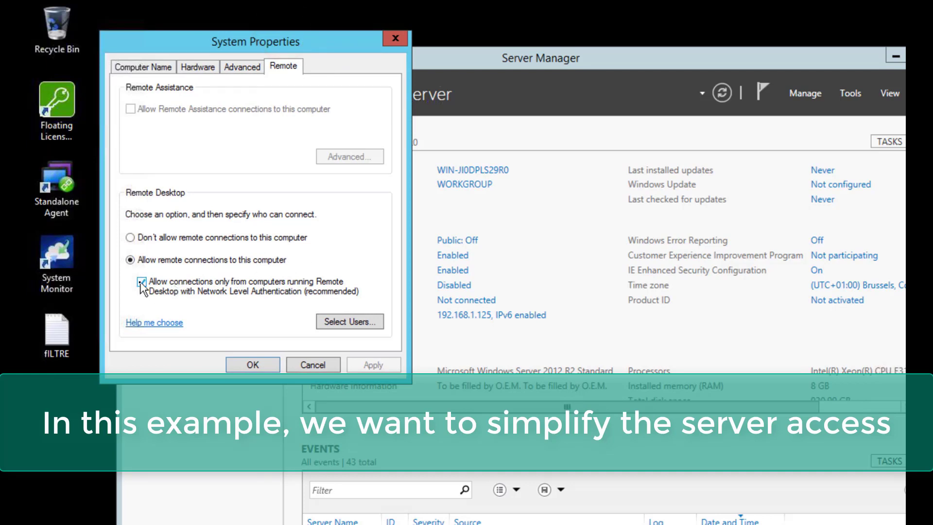
click(142, 282)
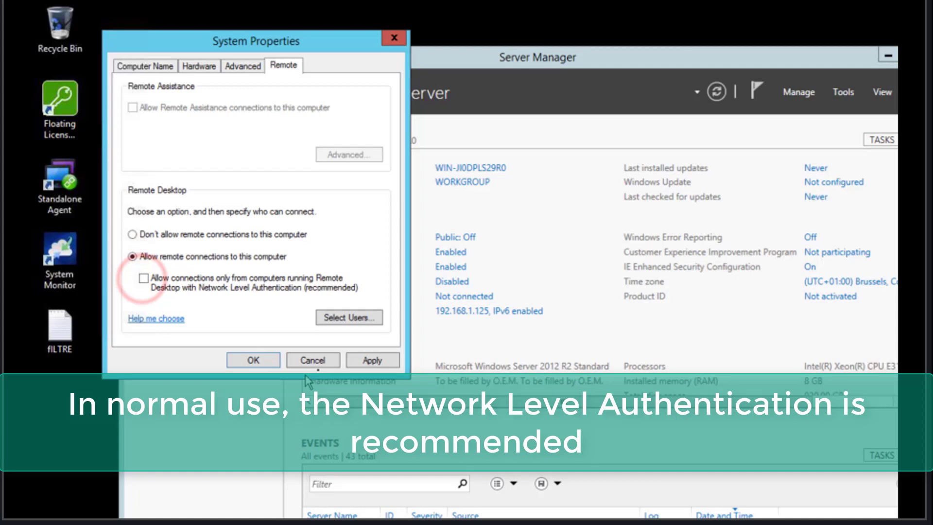
click(373, 360)
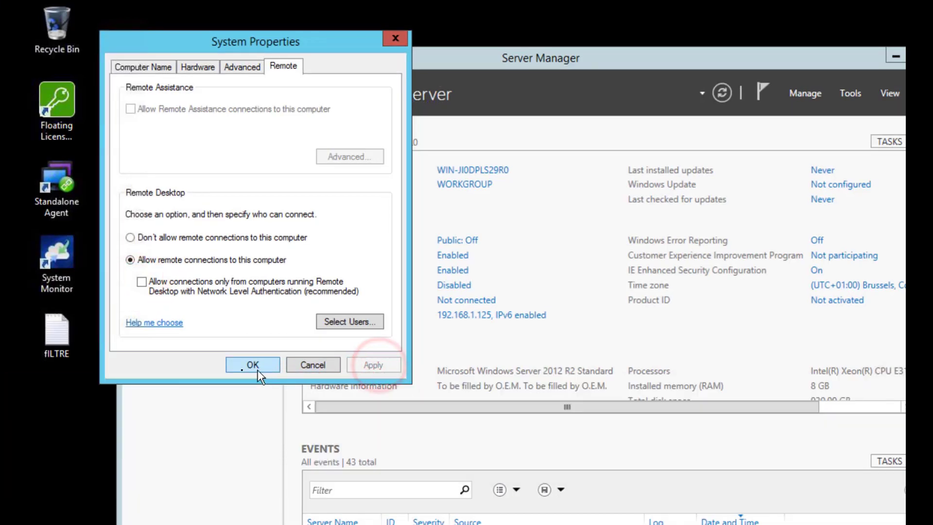
click(253, 365)
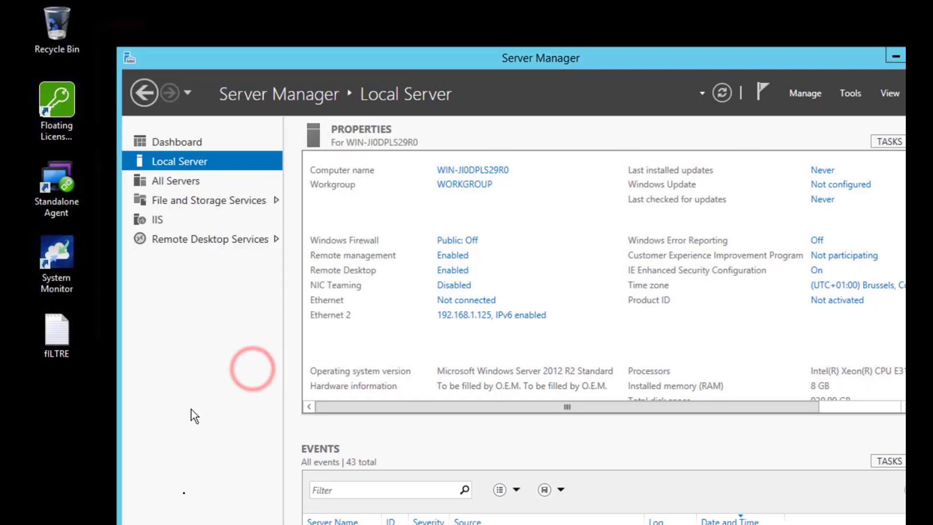
click(194, 144)
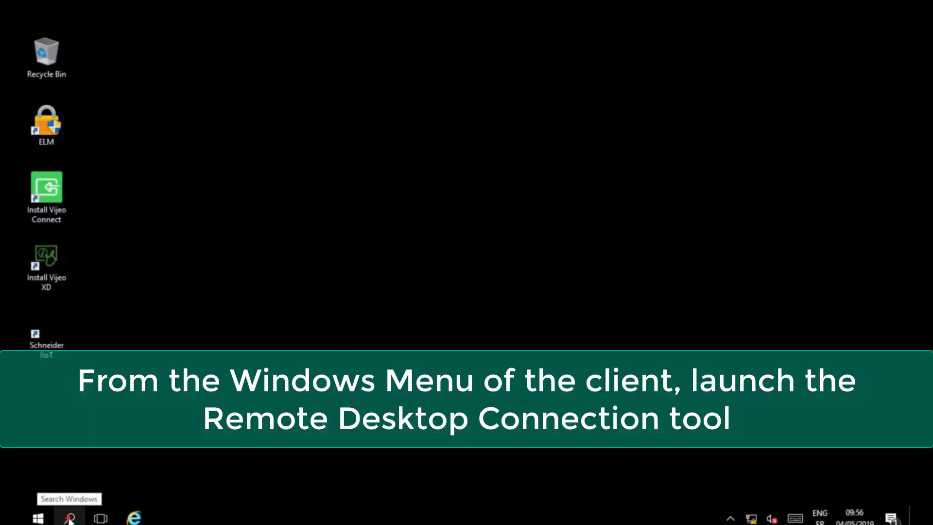
Step: Find and launch Remote Desktop Connection on the thin client by searching 'remo'
click(70, 518)
click(94, 493)
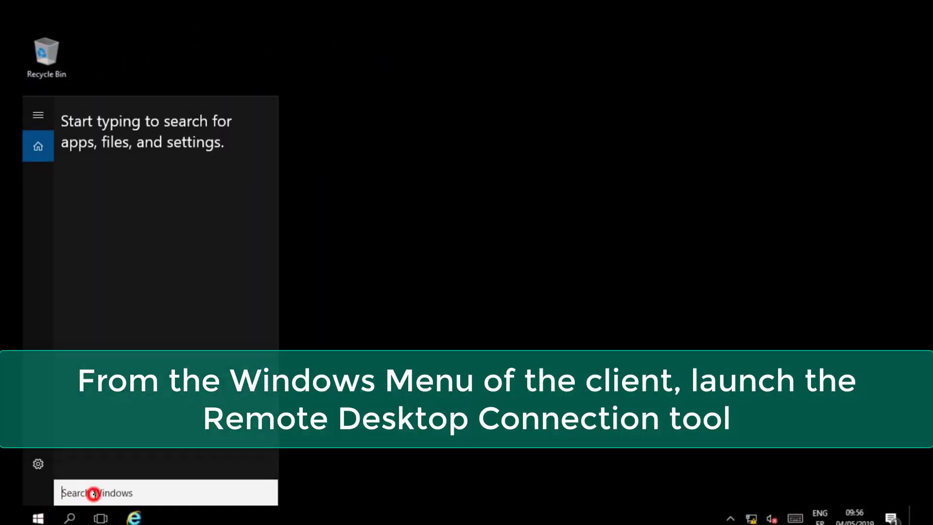
text(remo)
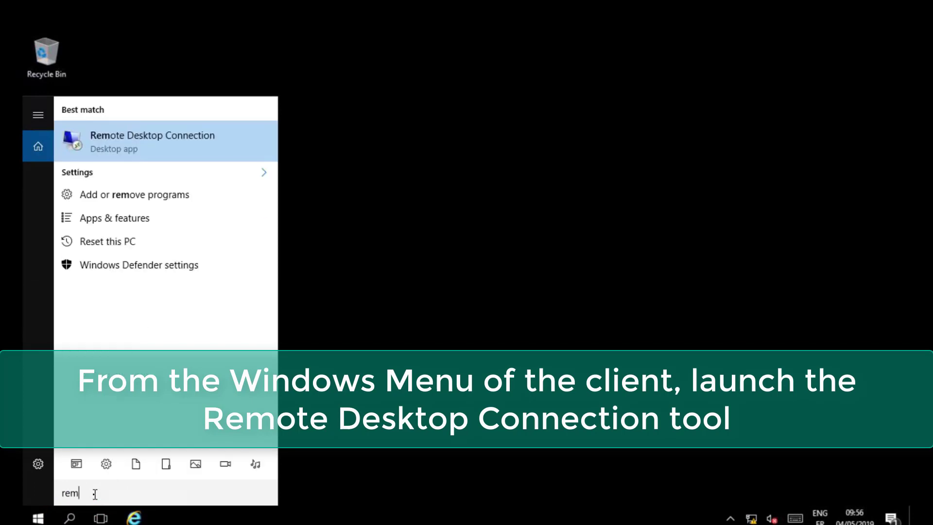
click(180, 139)
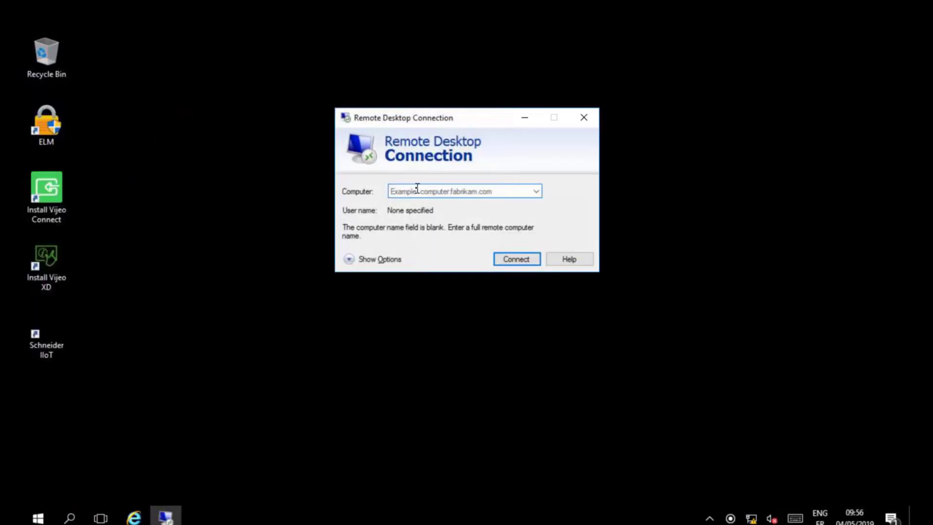
Step: Connect to 192.168.1.125, entering the account's username and password to sign in
click(416, 188)
text(192.168.1.125)
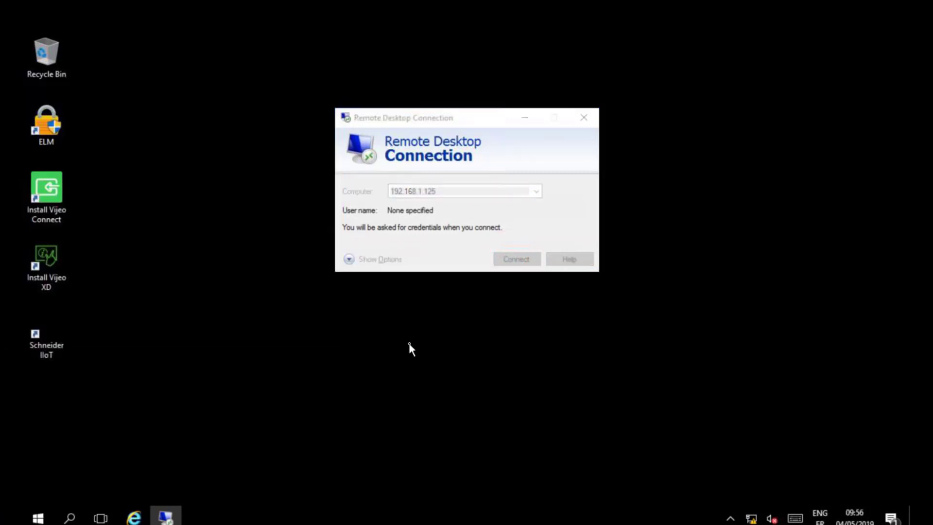
text(Mamadou)
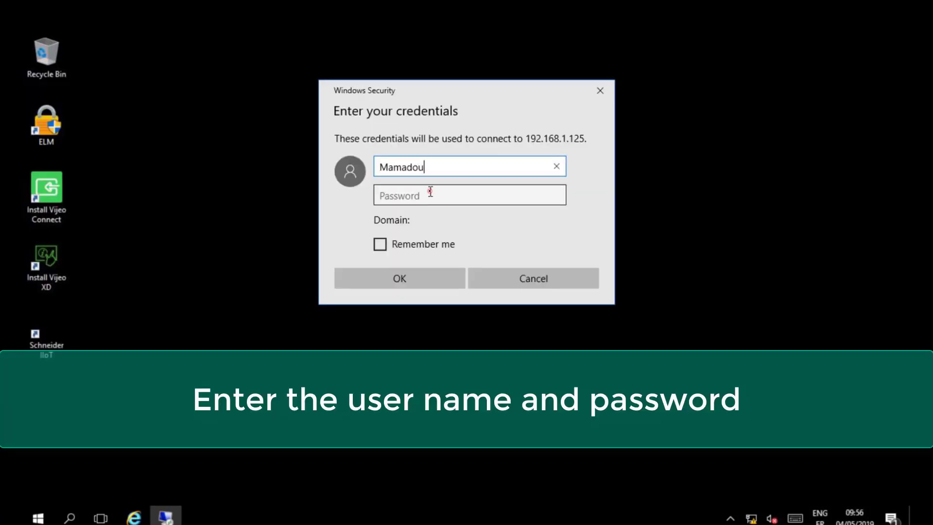
click(430, 191)
text(******)
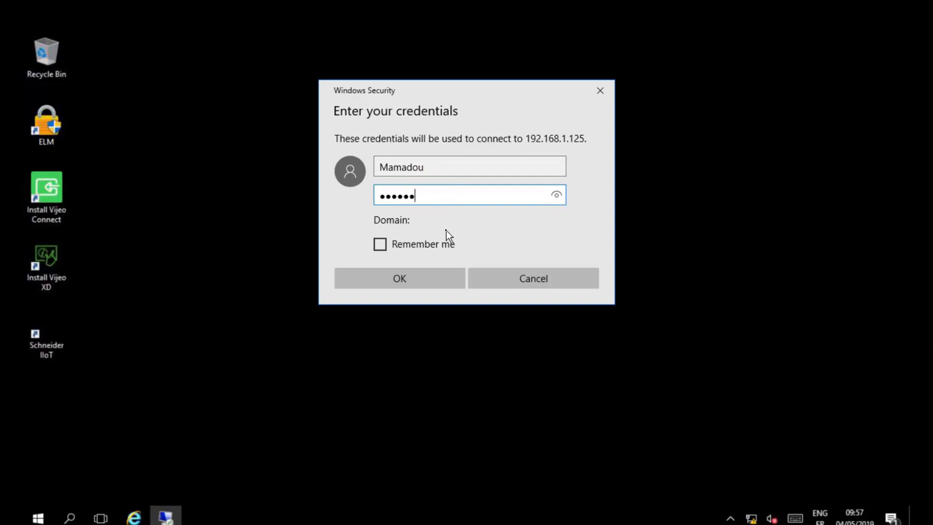
text(****)
click(409, 279)
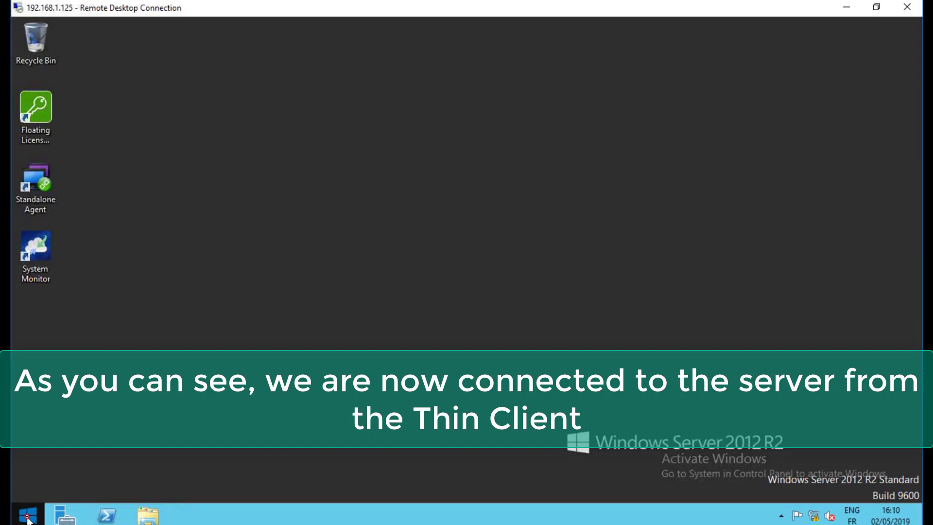
Step: Launch Citect SCADA Runtime from the server's Apps by name list
click(28, 515)
click(103, 495)
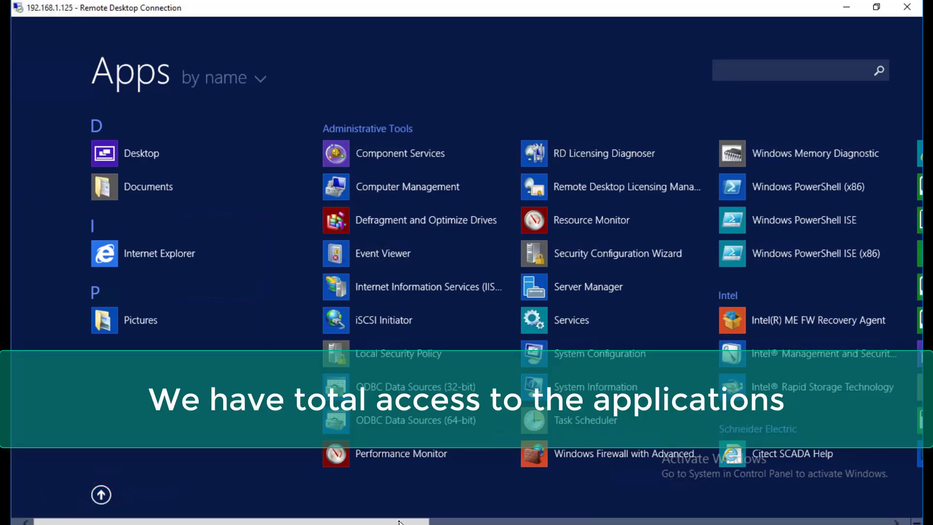
click(398, 522)
drag(398, 522, 463, 522)
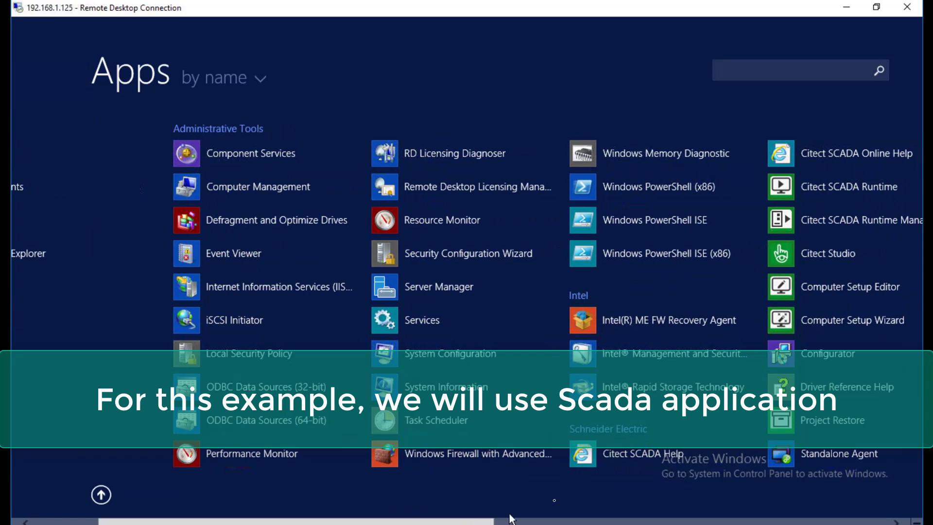
click(819, 181)
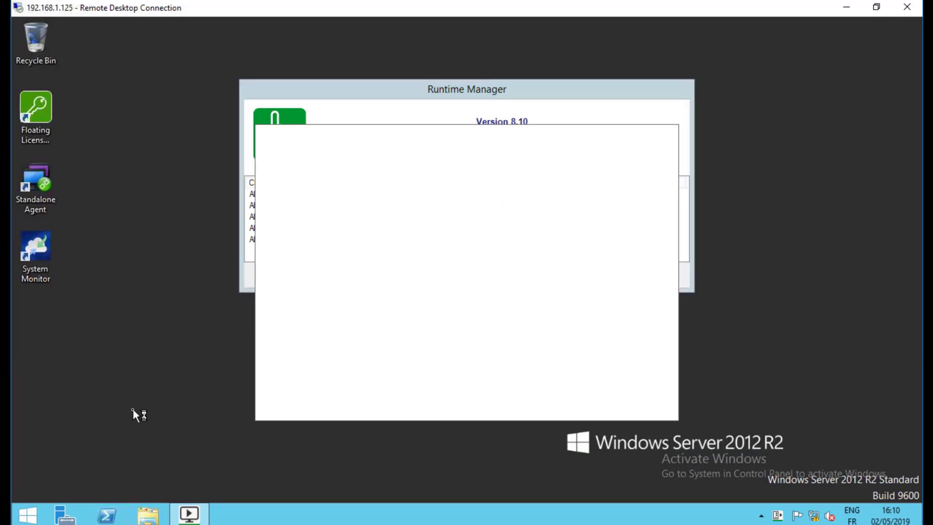
Step: Dismiss the error and open the Example group's Factory and Plant Mixer pages
click(458, 316)
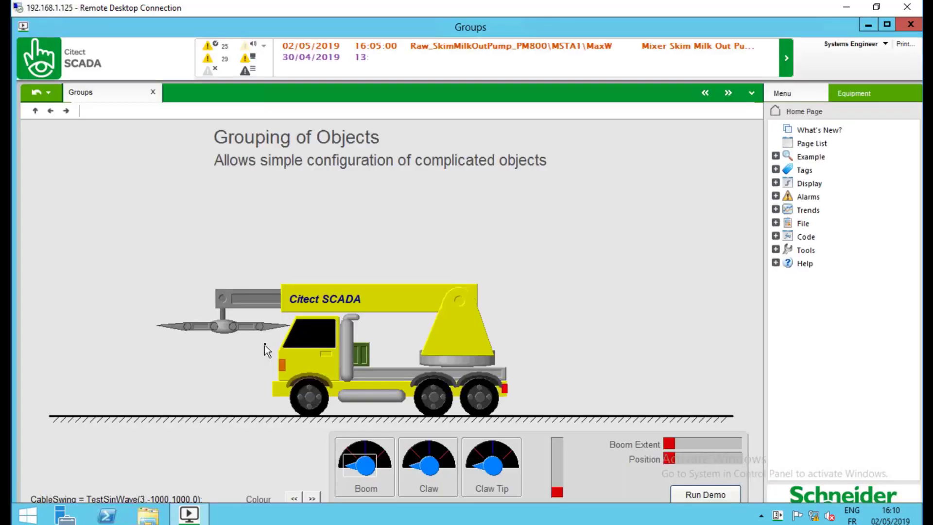
click(777, 157)
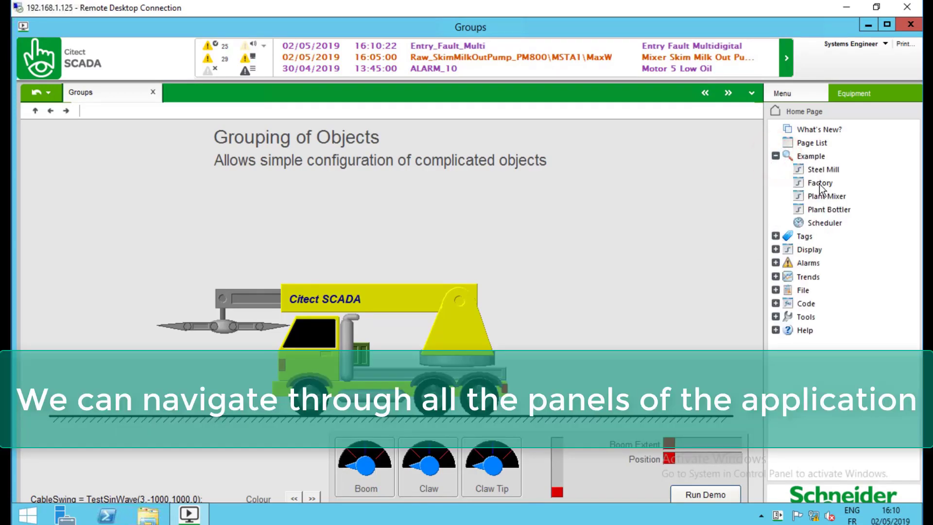
click(821, 184)
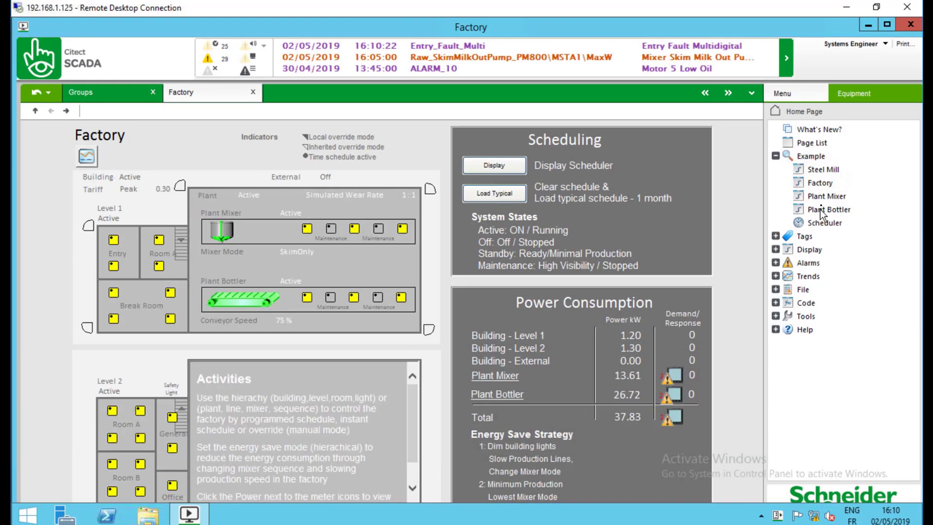
click(824, 197)
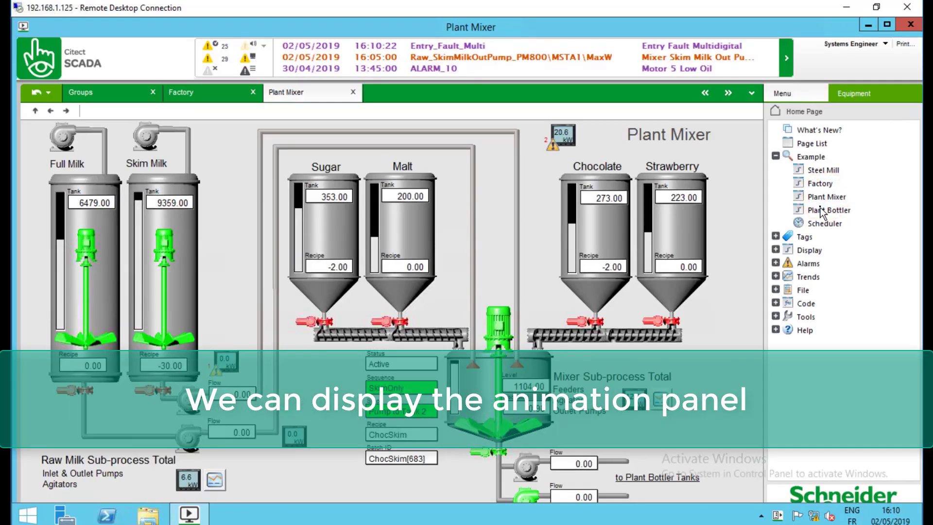
Step: Put the Full Milk pump in Manual mode and start it running
click(58, 132)
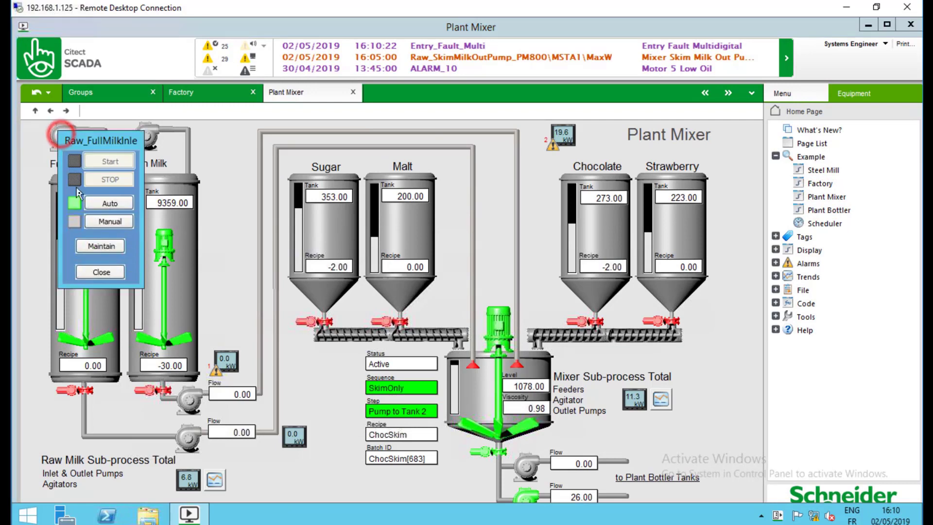
click(97, 221)
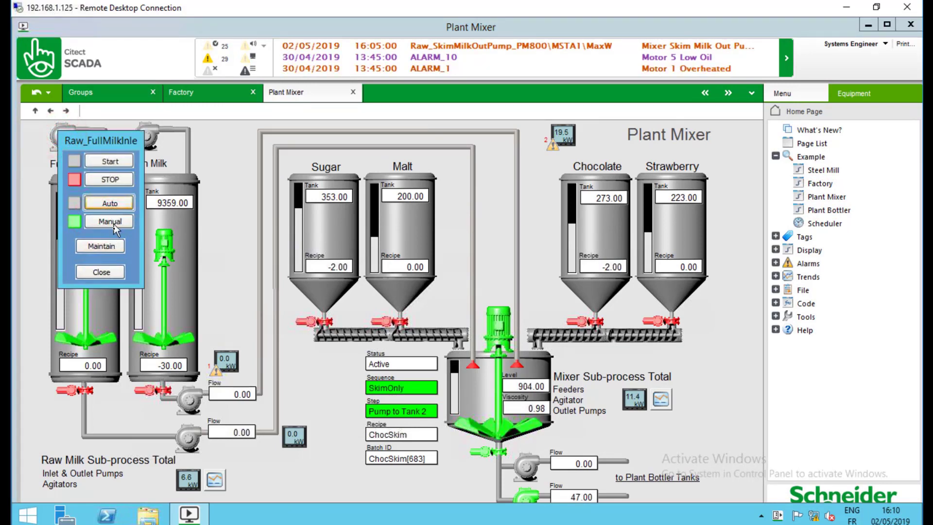
click(109, 161)
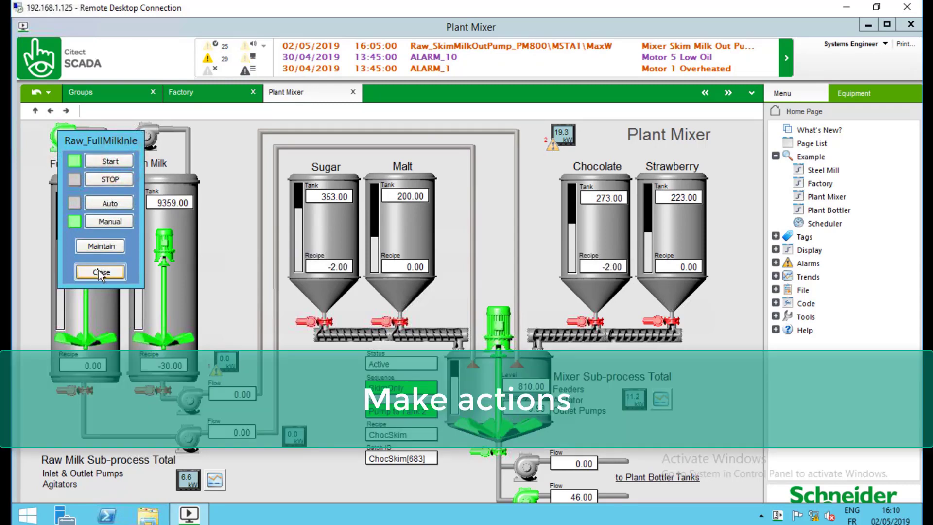
click(98, 270)
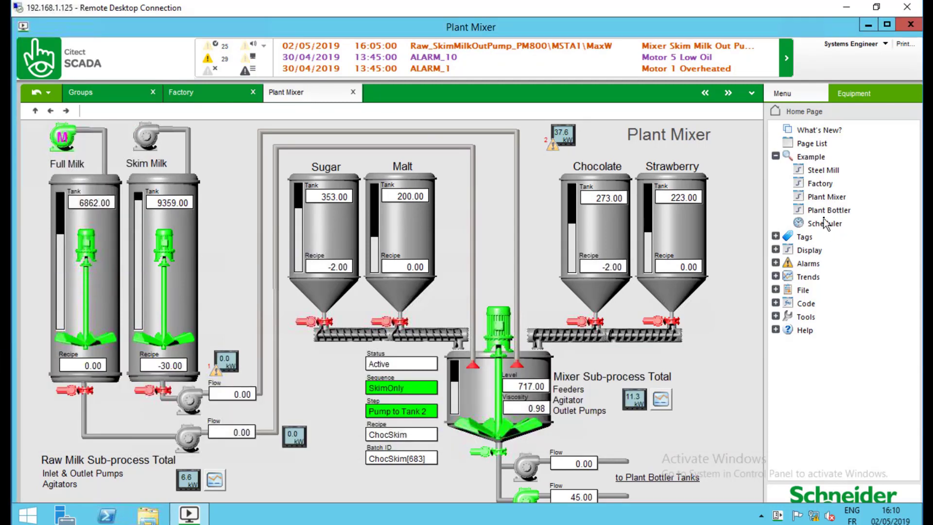
Step: Open the Plant Bottler page, then the Active Alarms list under Alarms
click(829, 197)
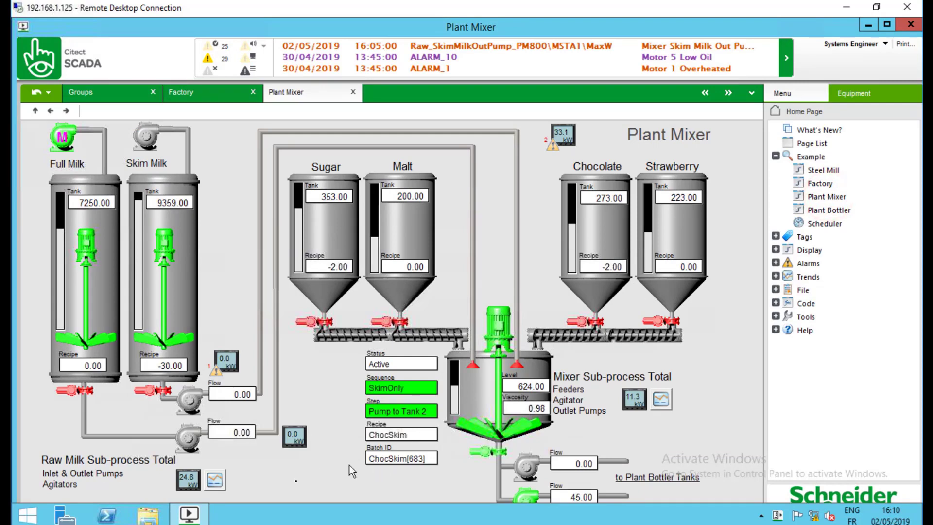
click(829, 210)
click(775, 262)
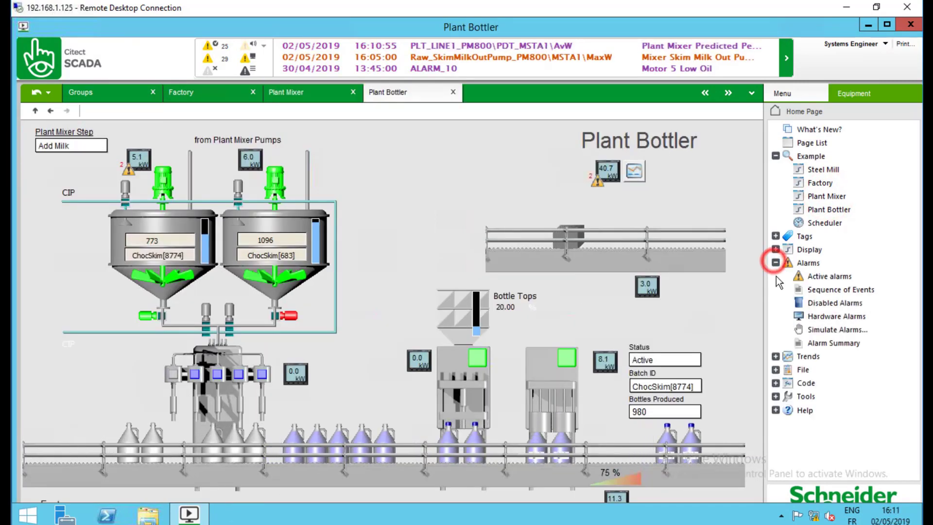
click(832, 279)
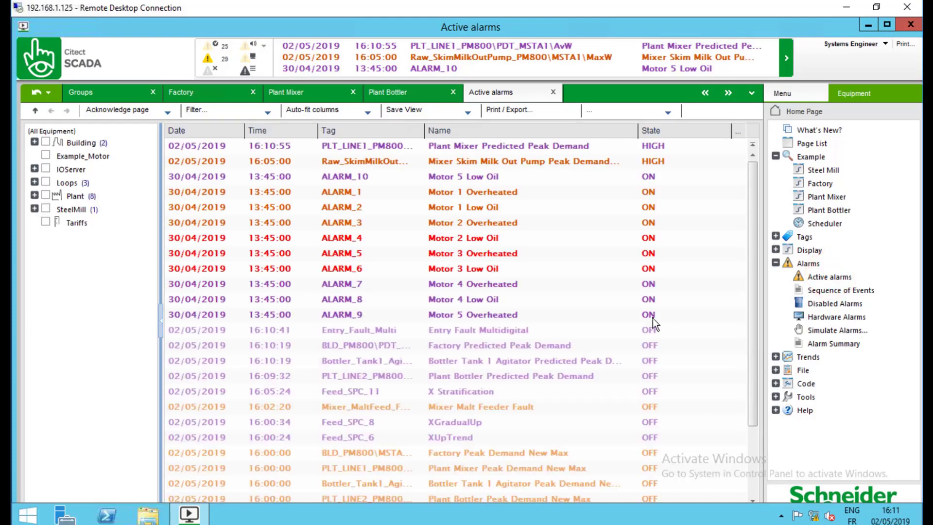
drag(755, 333, 756, 269)
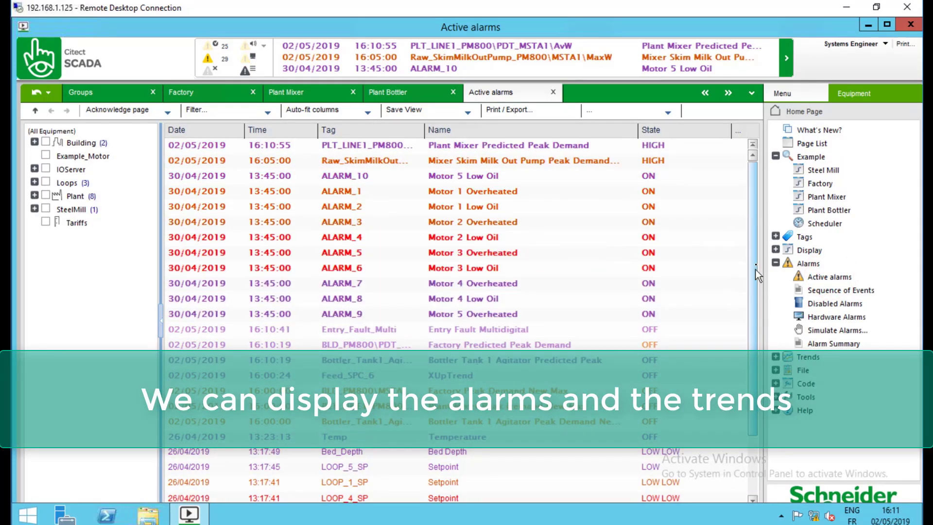